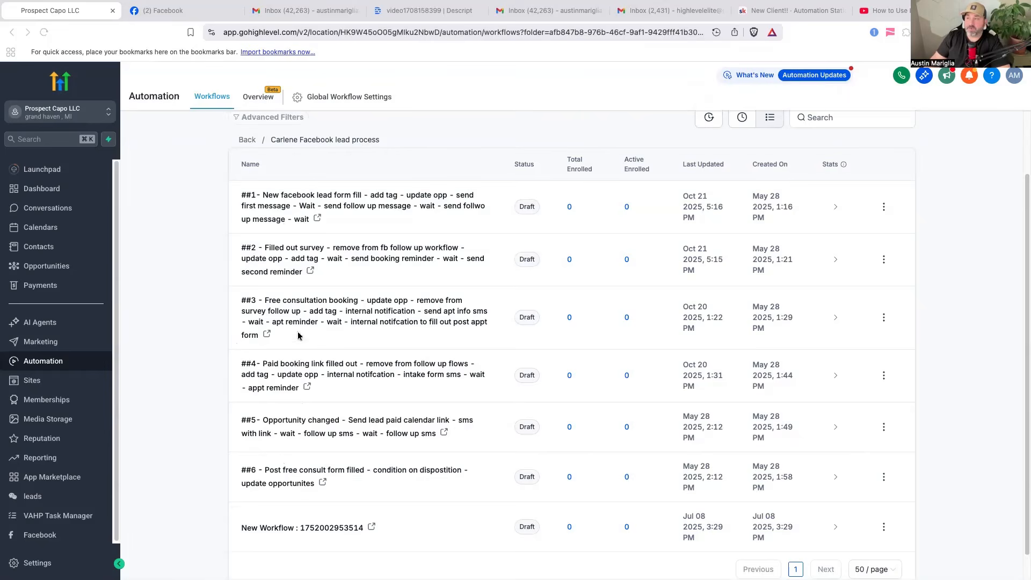
- Open the ##6 post free consult form workflow, view its condition branches and return to the workflow list
left_click(306, 474)
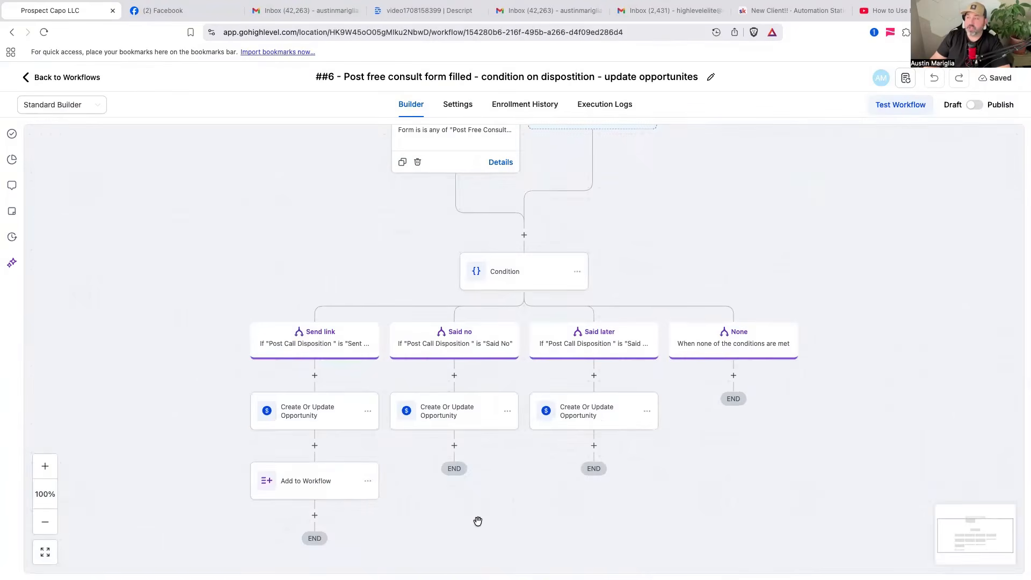
scroll(478, 520, "up", 2)
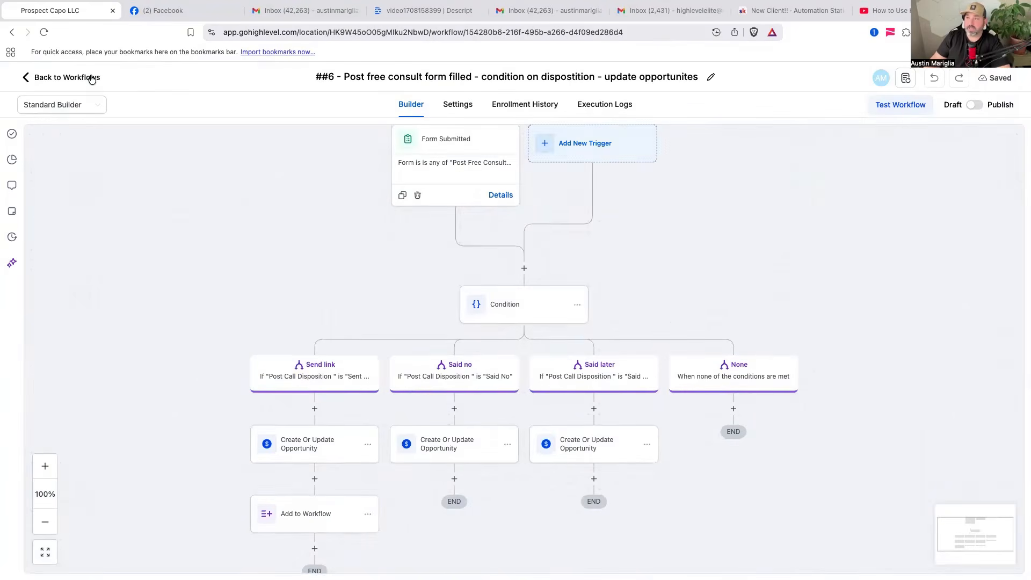
left_click(67, 77)
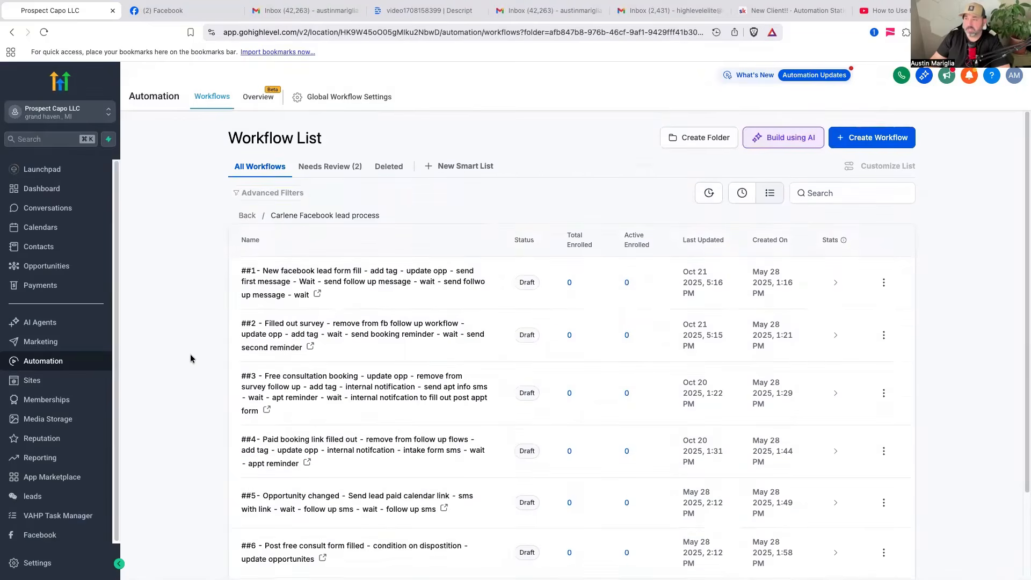
- Open the ##1 new facebook lead form workflow, view all its sequences at once on the canvas and return to the list
scroll(191, 359, "down", 1)
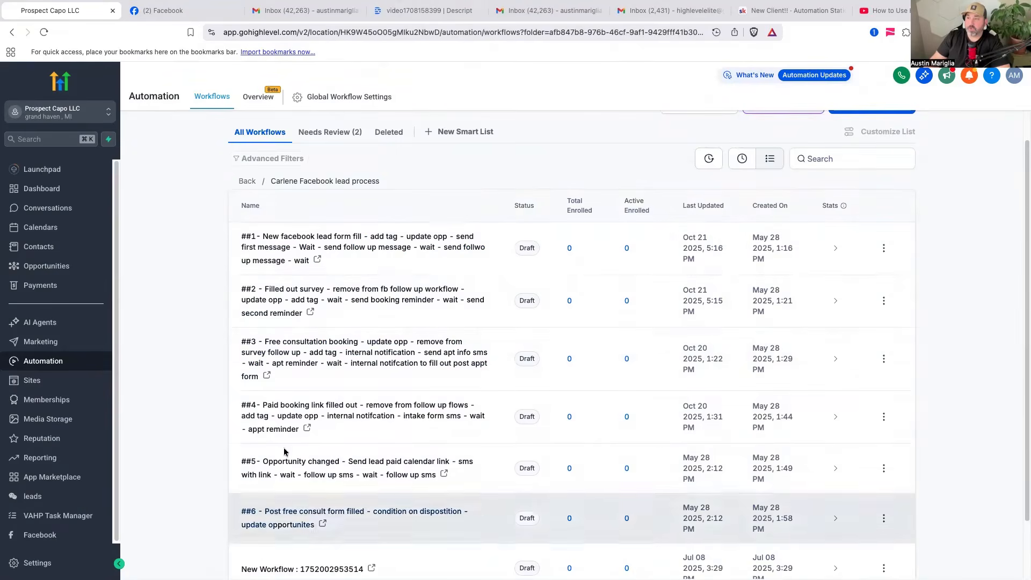
left_click(317, 253)
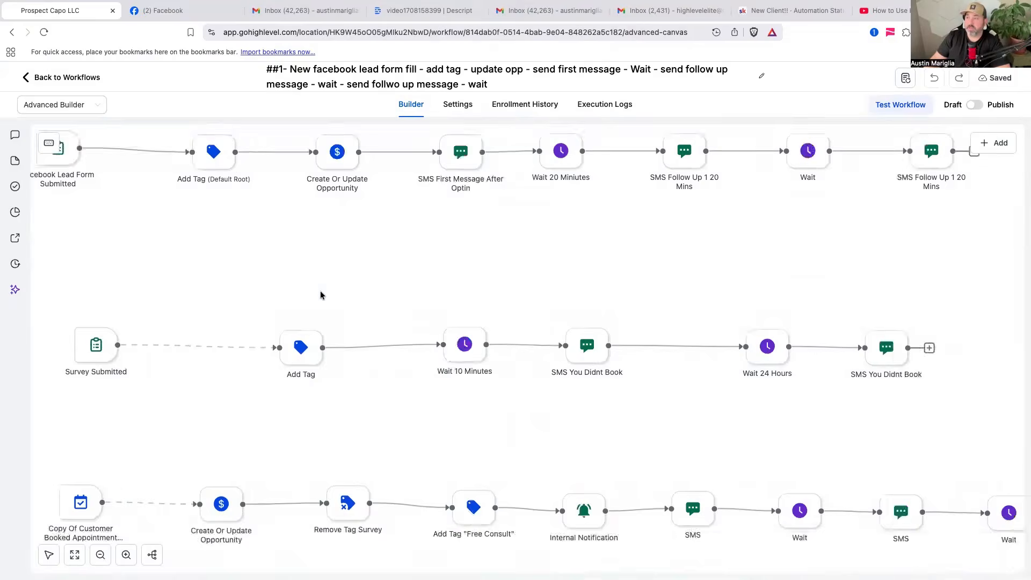
left_click(100, 555)
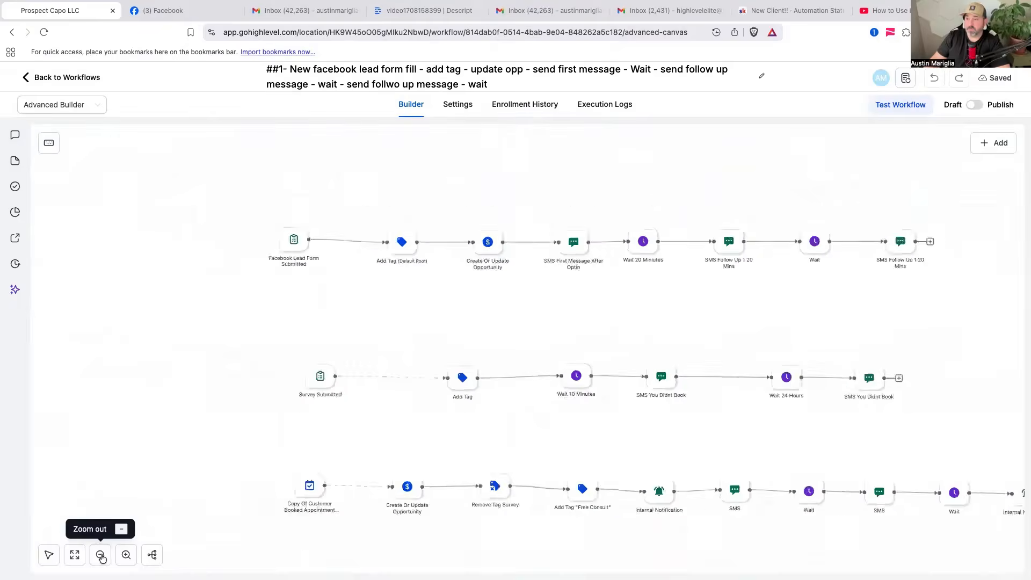
left_click(100, 556)
left_click(49, 555)
left_click_drag(233, 414, 141, 326)
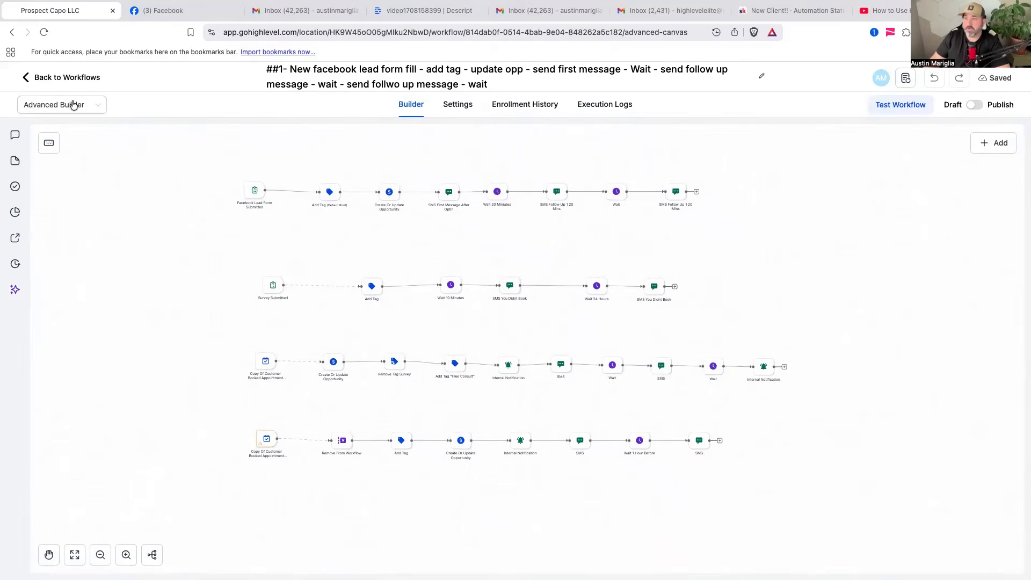
left_click(67, 78)
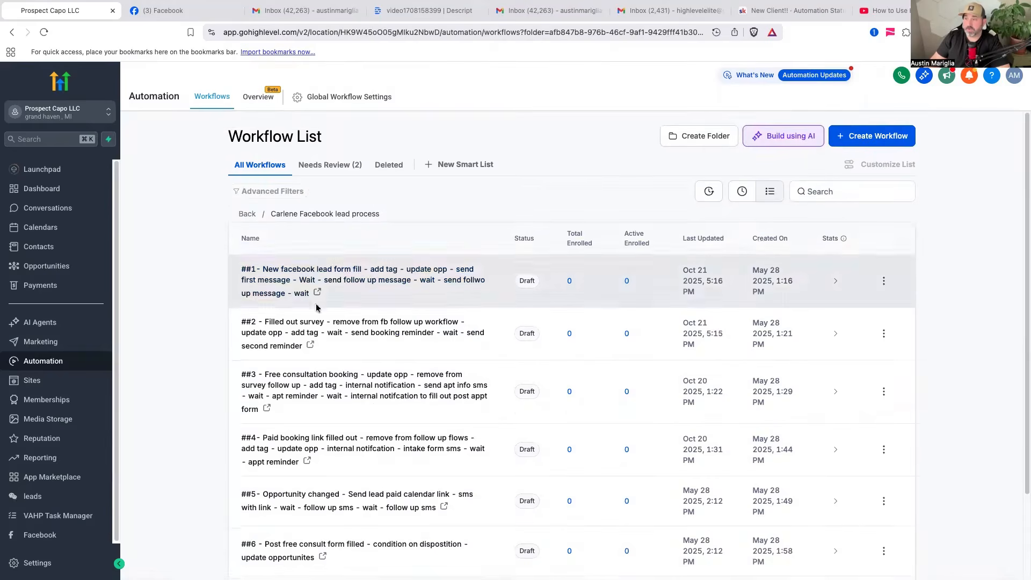
- Open the ##5 opportunity changed workflow to view its SMS and wait steps, and go back to the list
scroll(315, 304, "down", 2)
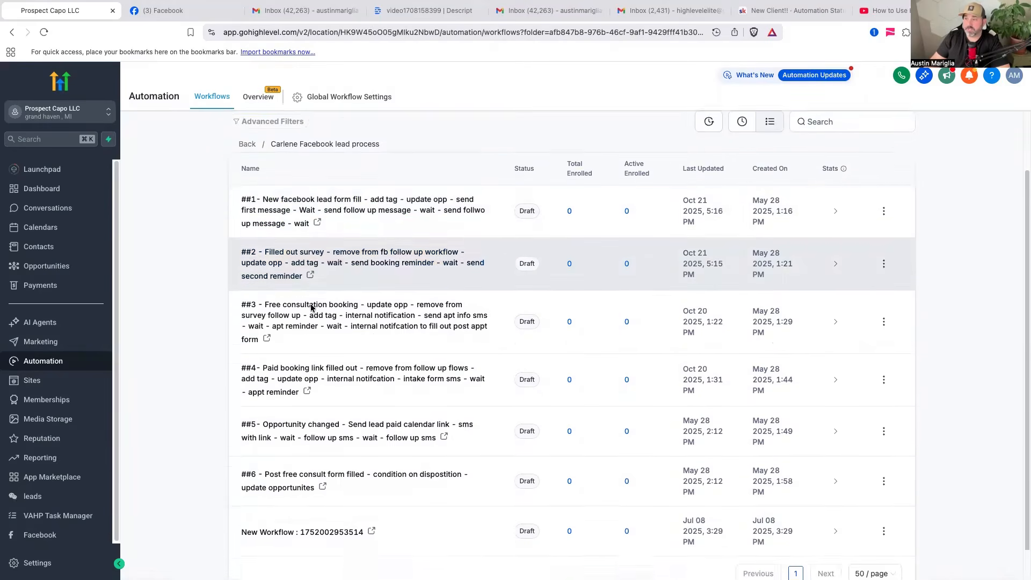
left_click(343, 407)
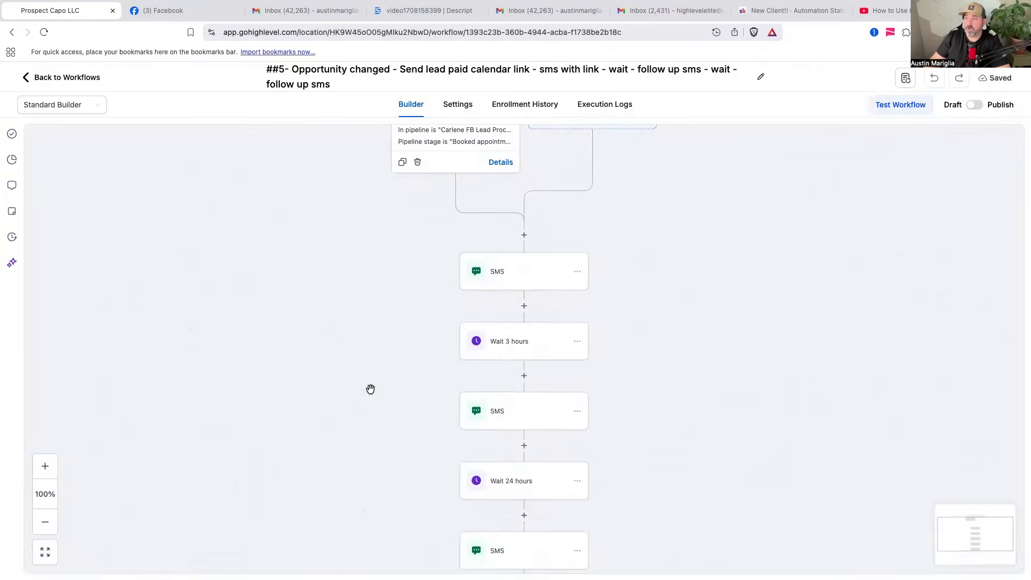
left_click(85, 77)
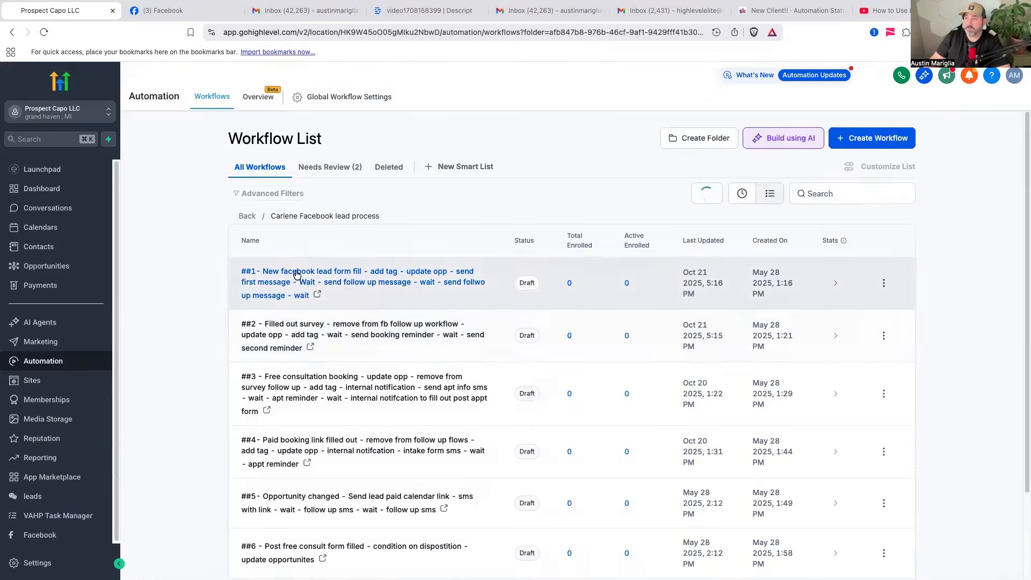
- Open the ##1 new facebook lead form workflow, check its workflow settings and return to the builder
left_click(296, 275)
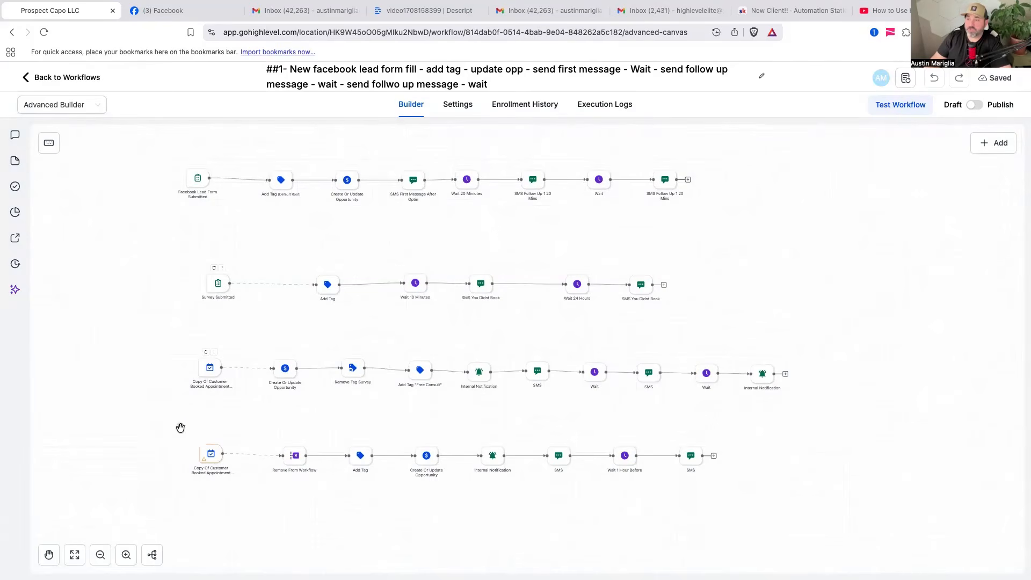
left_click(456, 105)
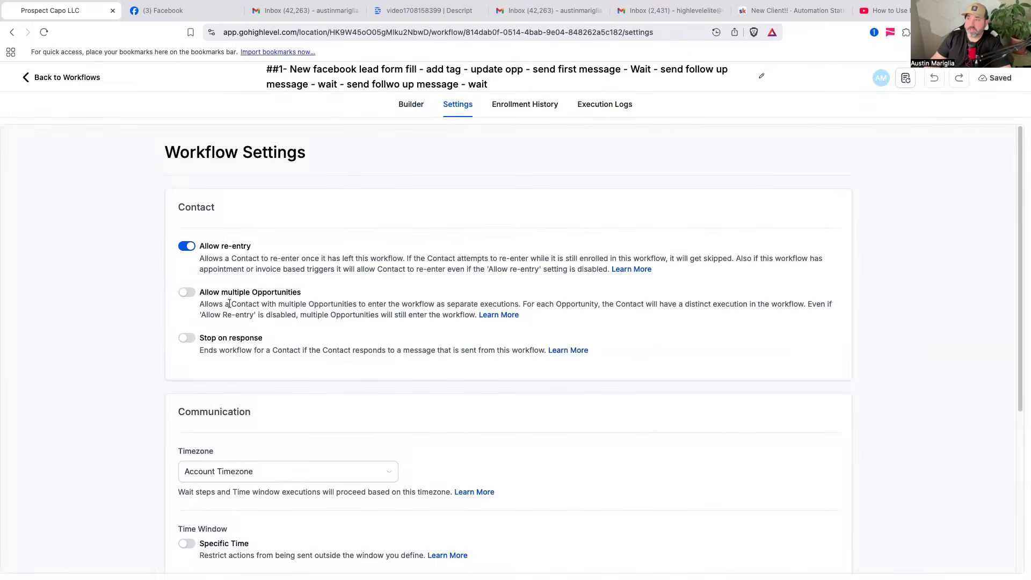
left_click(412, 104)
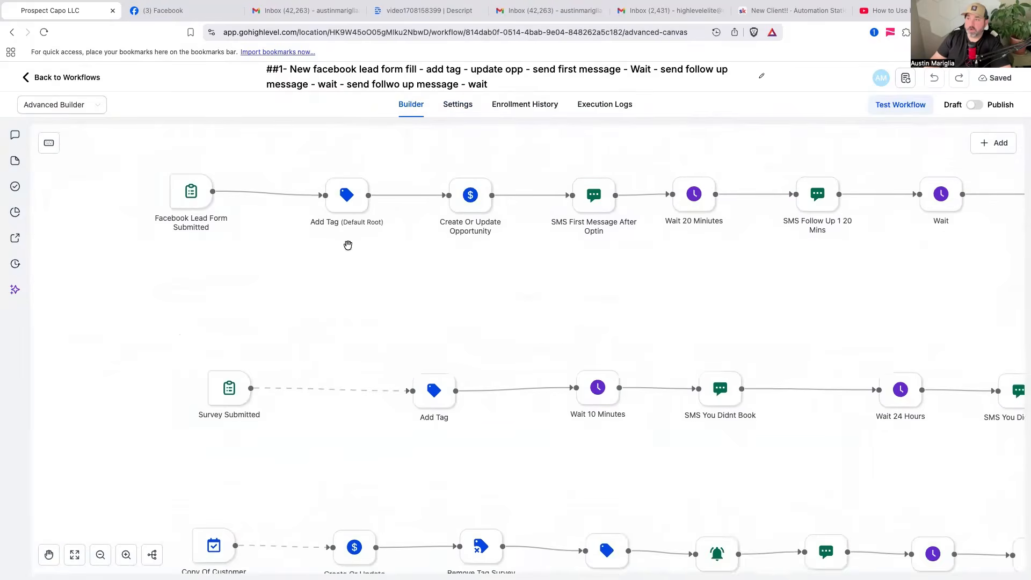
- Move the Survey Submitted trigger left so that it sits directly beneath the Facebook Lead Form Submitted trigger
mouse_move(194, 259)
left_click_drag(371, 291, 265, 290)
left_click_drag(558, 280, 476, 281)
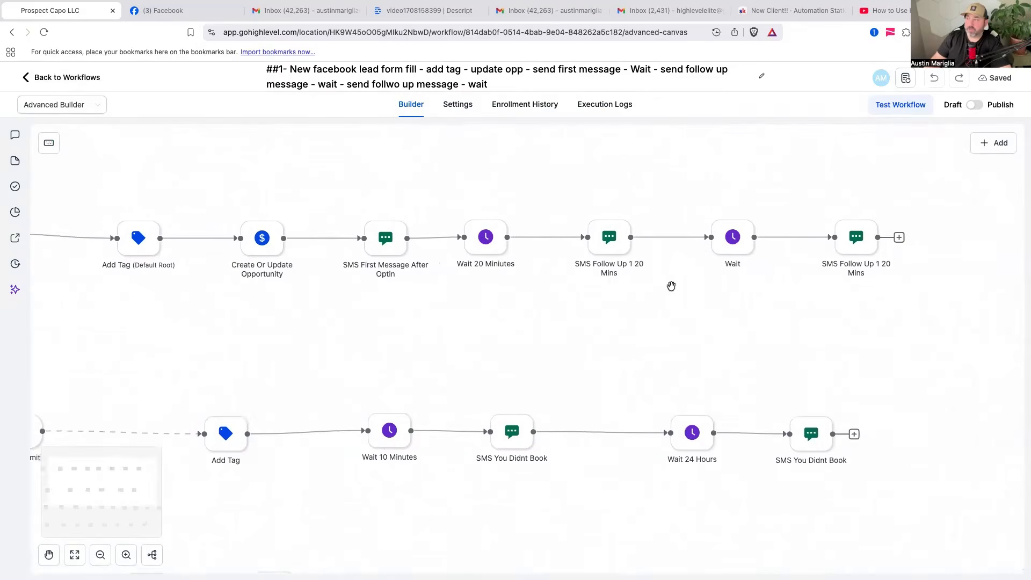
scroll(655, 306, "left", 6)
scroll(655, 306, "down", 2)
mouse_move(197, 379)
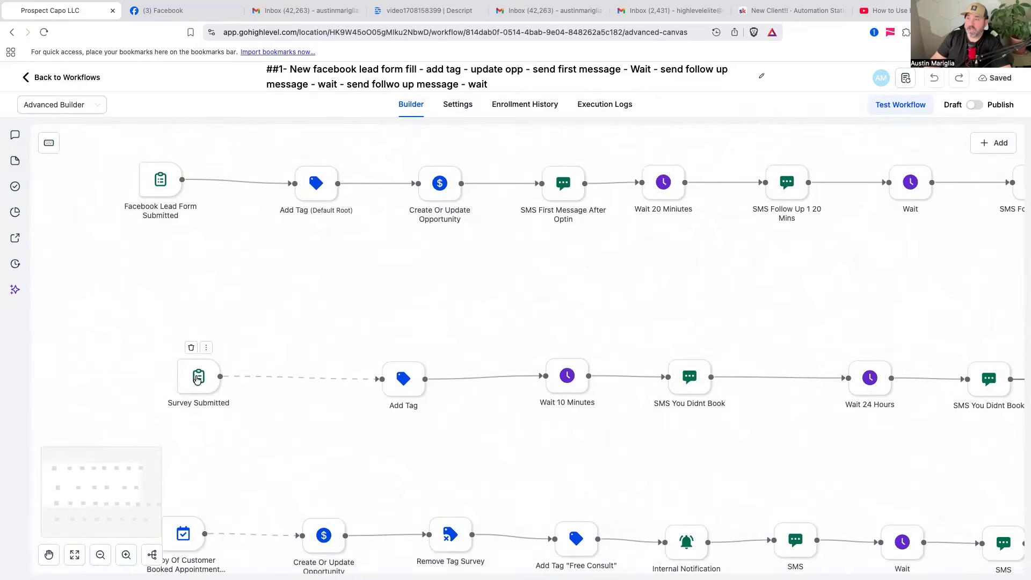
left_click_drag(198, 379, 162, 382)
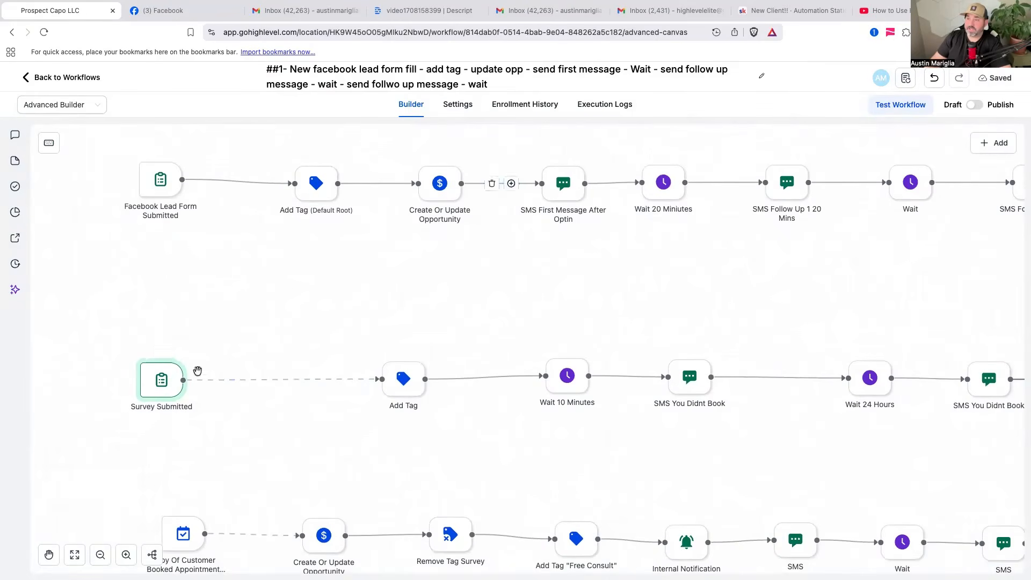
- Save the flagged customer booked appointment trigger of the lowest sequence, keeping its In calendar filter on Prospect Capo Booking
left_click_drag(653, 468, 549, 398)
left_click_drag(652, 391, 518, 265)
left_click_drag(420, 280, 672, 233)
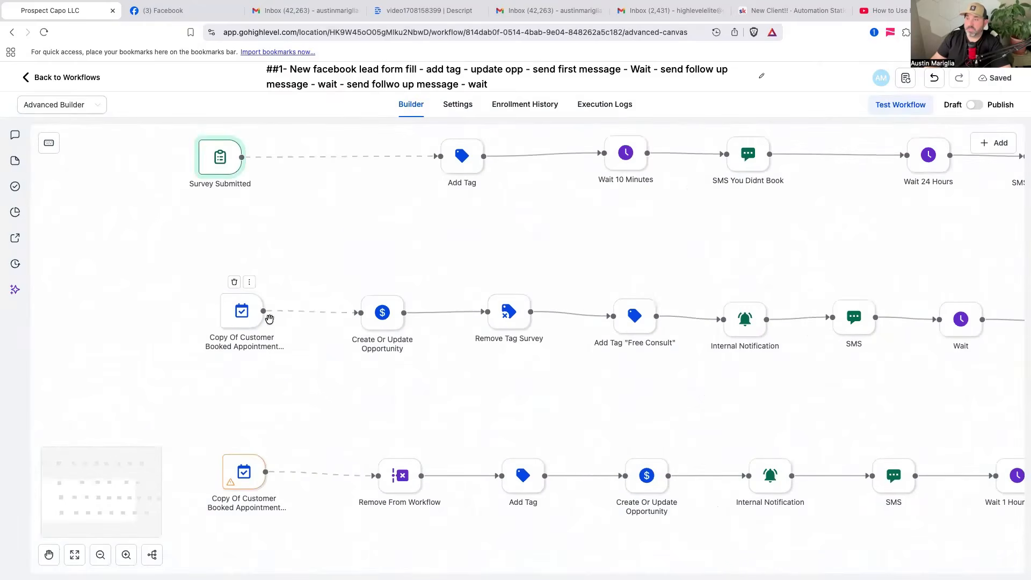
scroll(281, 386, "right", 3)
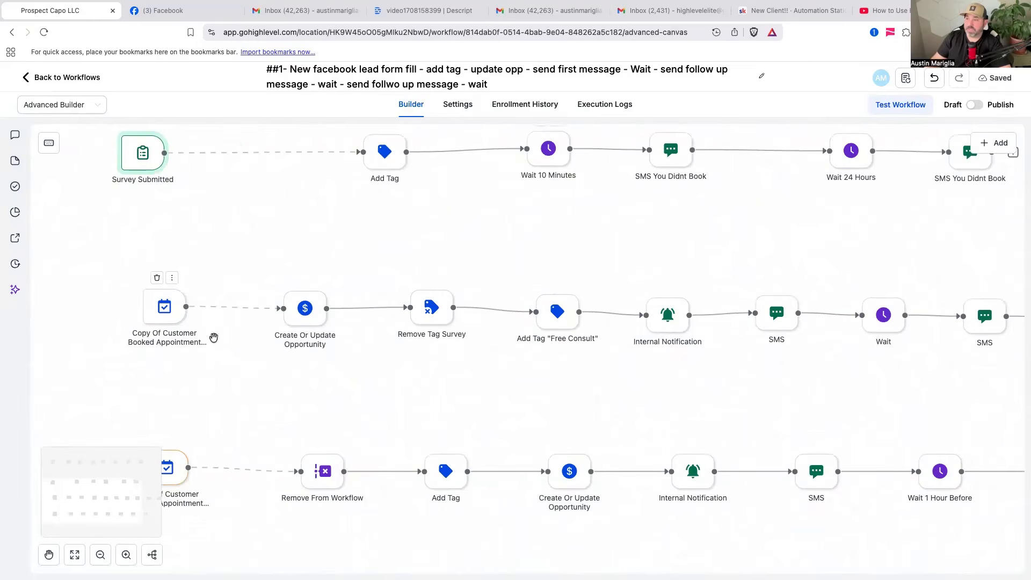
scroll(697, 376, "down", 5)
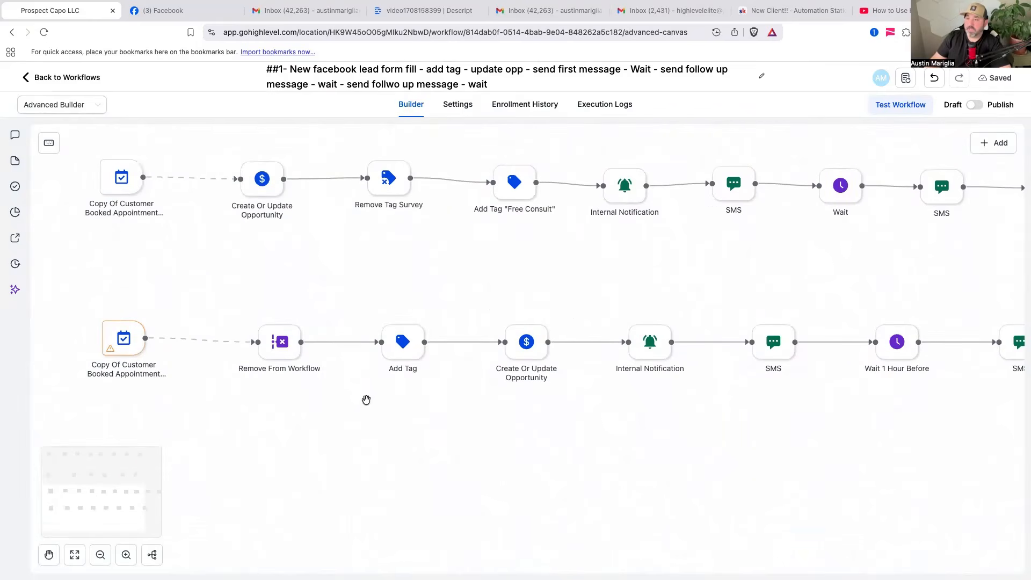
left_click(125, 352)
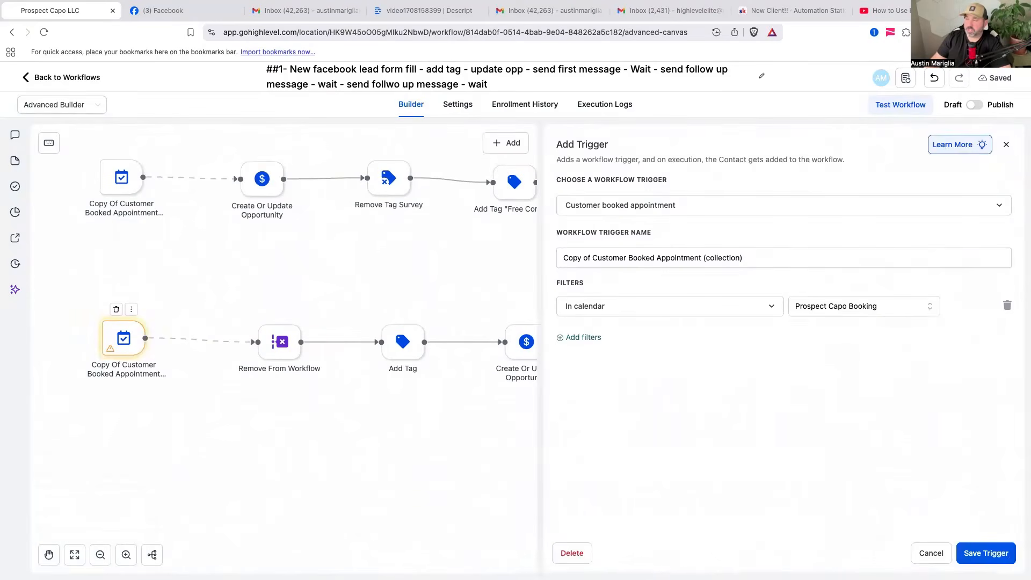
left_click(1000, 553)
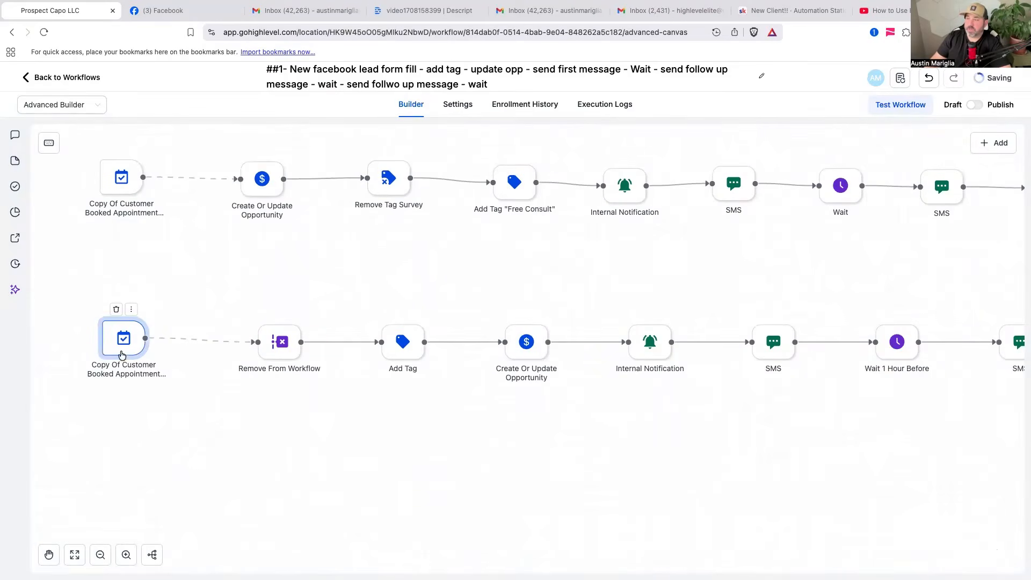
- View all four sequences of the ##1 workflow together and return to the workflow list
left_click(101, 555)
left_click(100, 556)
left_click_drag(476, 451, 414, 508)
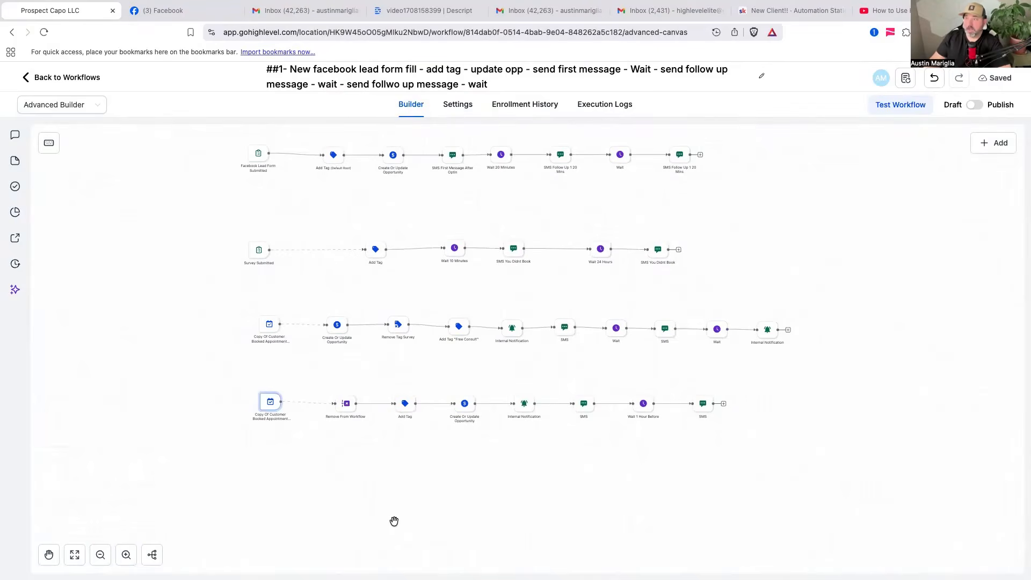
left_click(89, 79)
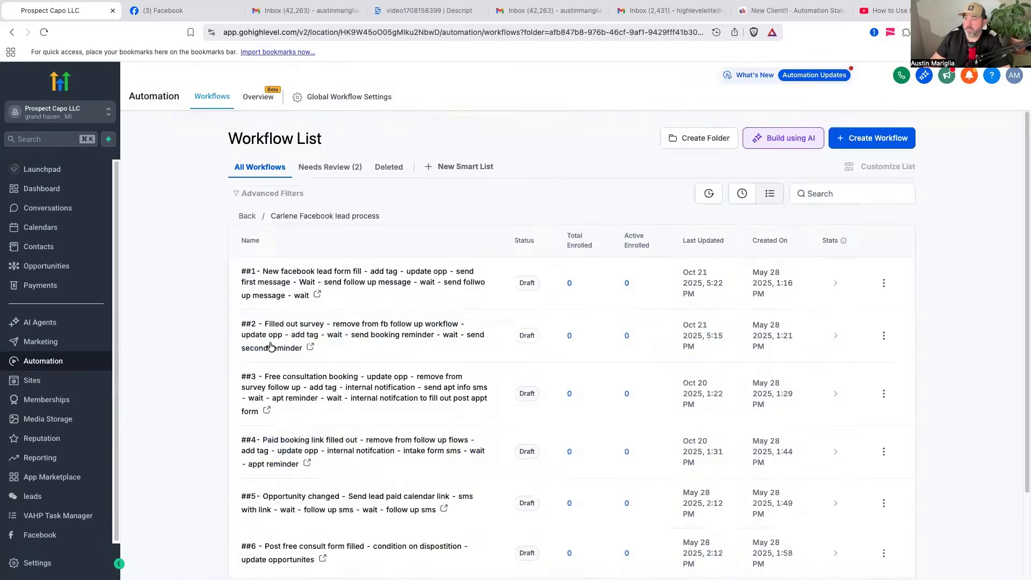
- Open the ##5 opportunity changed workflow and switch it from the Standard Builder to the Advanced Builder
scroll(270, 348, "down", 4)
left_click(291, 398)
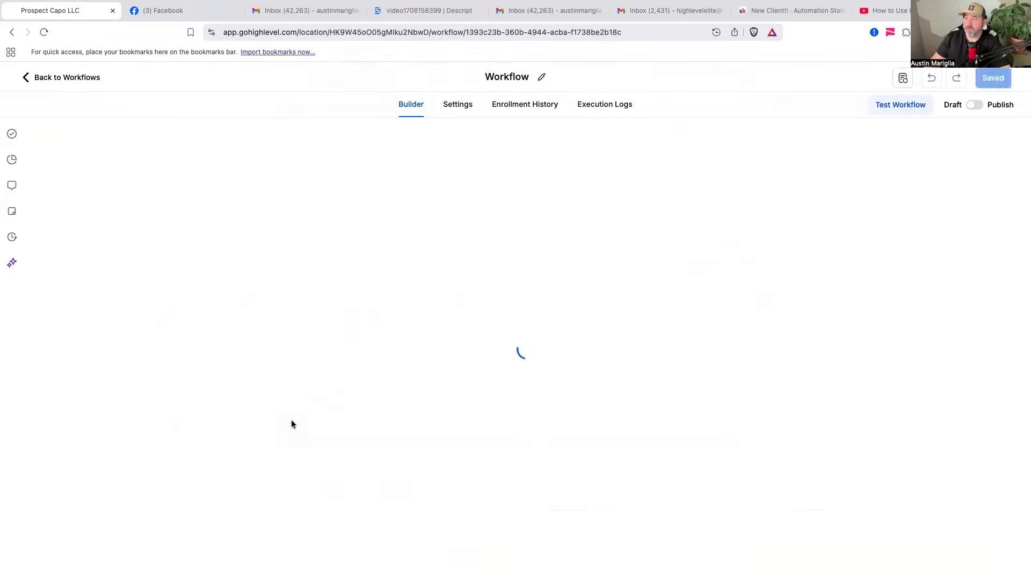
scroll(295, 416, "down", 2)
scroll(295, 416, "up", 3)
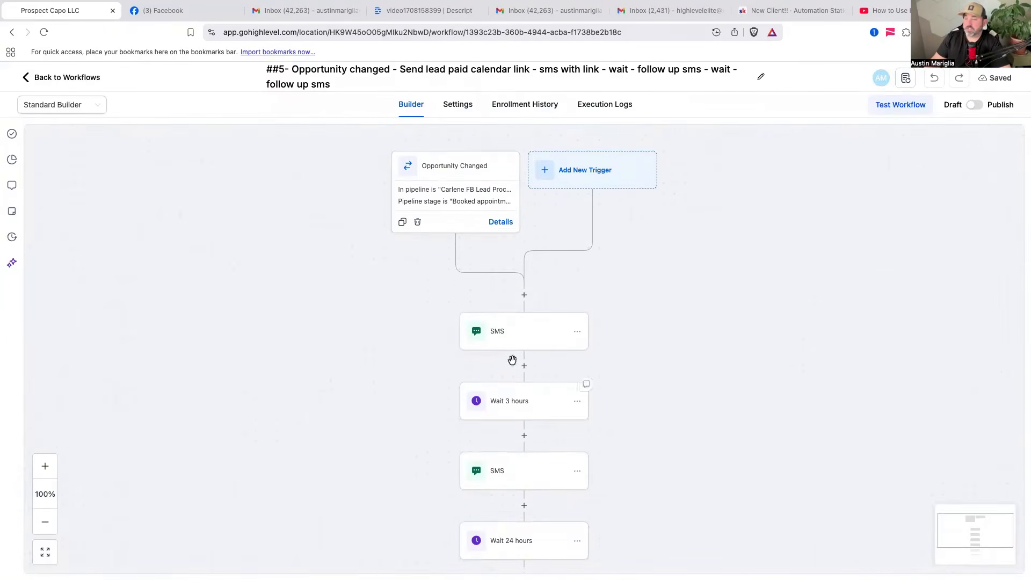
left_click(87, 108)
left_click(78, 147)
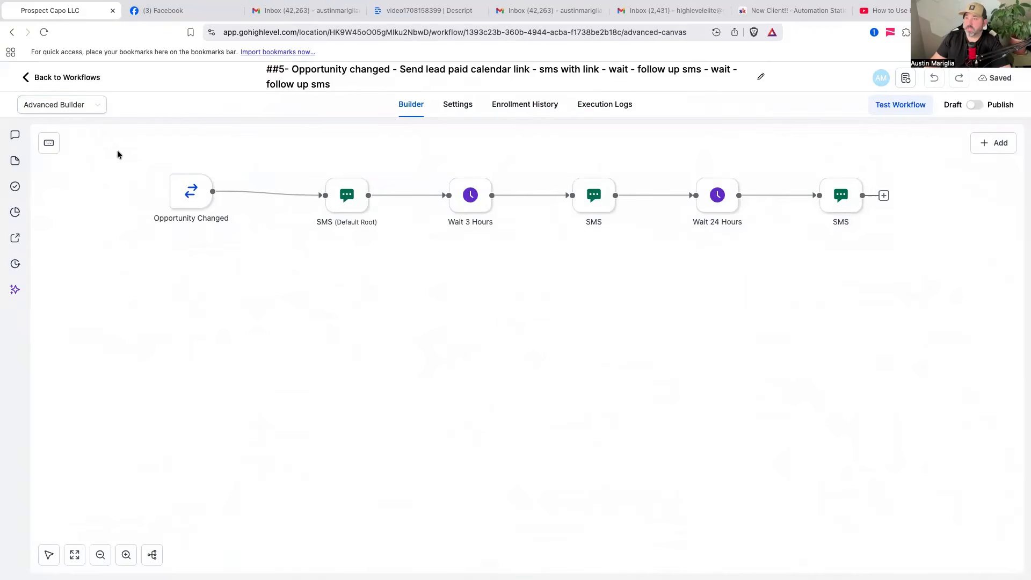
- Copy the Opportunity Changed trigger with all its SMS and wait steps, and return to the workflow list
left_click_drag(107, 139, 913, 260)
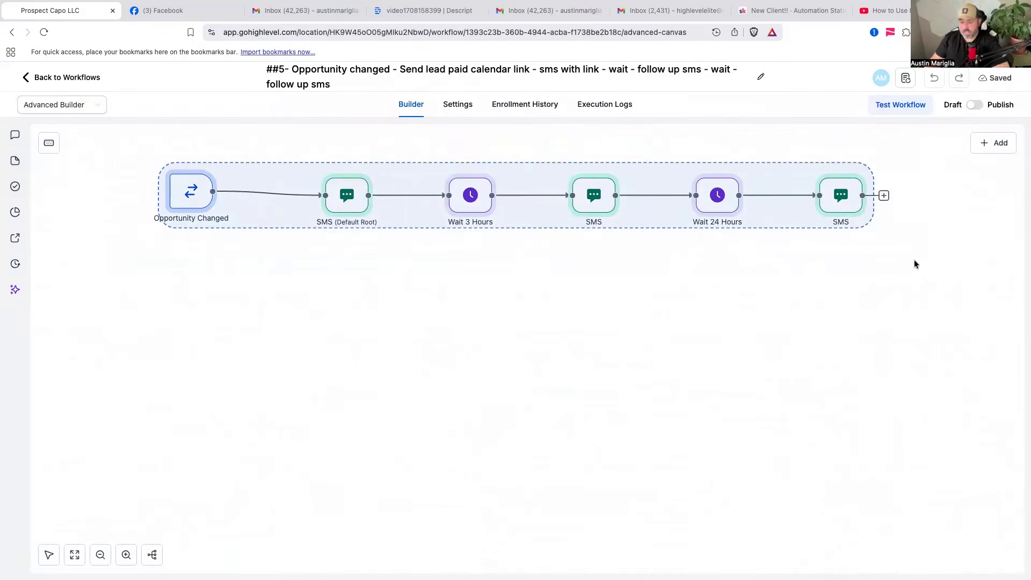
key("super+c")
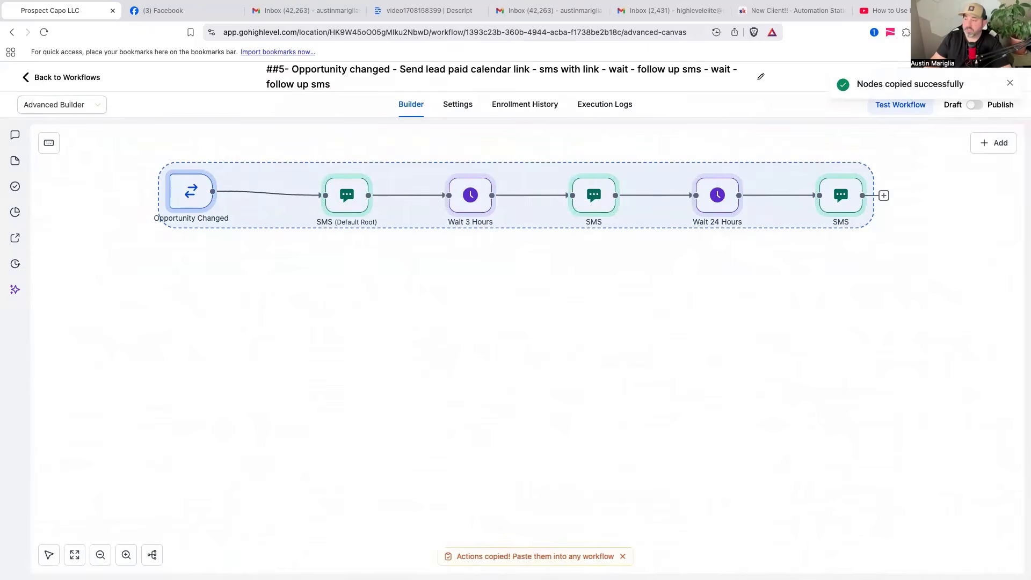
left_click(85, 79)
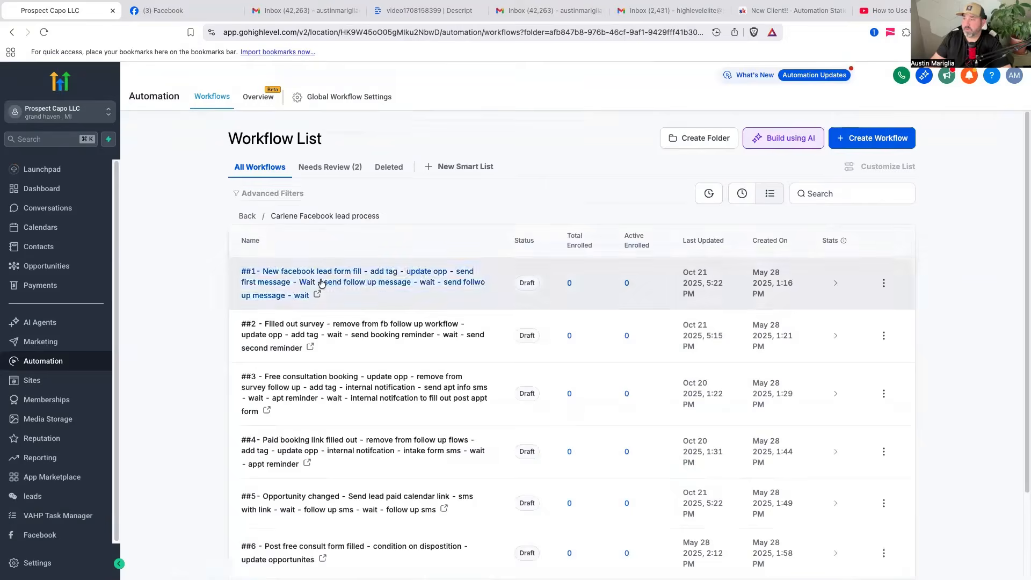
- Paste the copied opportunity changed sequence into the ##1 new facebook lead form workflow, below its lowest sequence
left_click(321, 282)
scroll(380, 395, "down", 7)
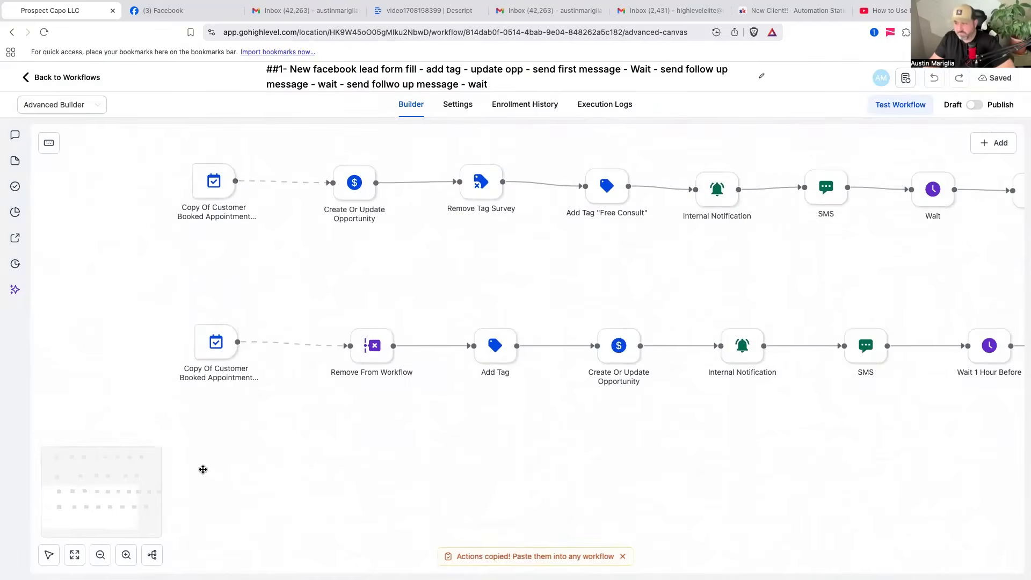
key("ctrl+v")
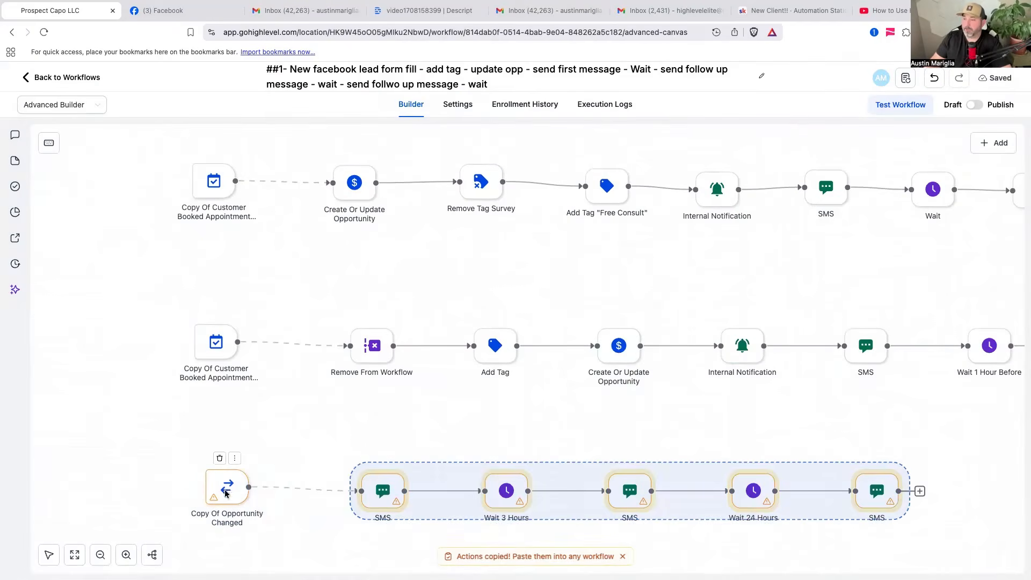
left_click(812, 557)
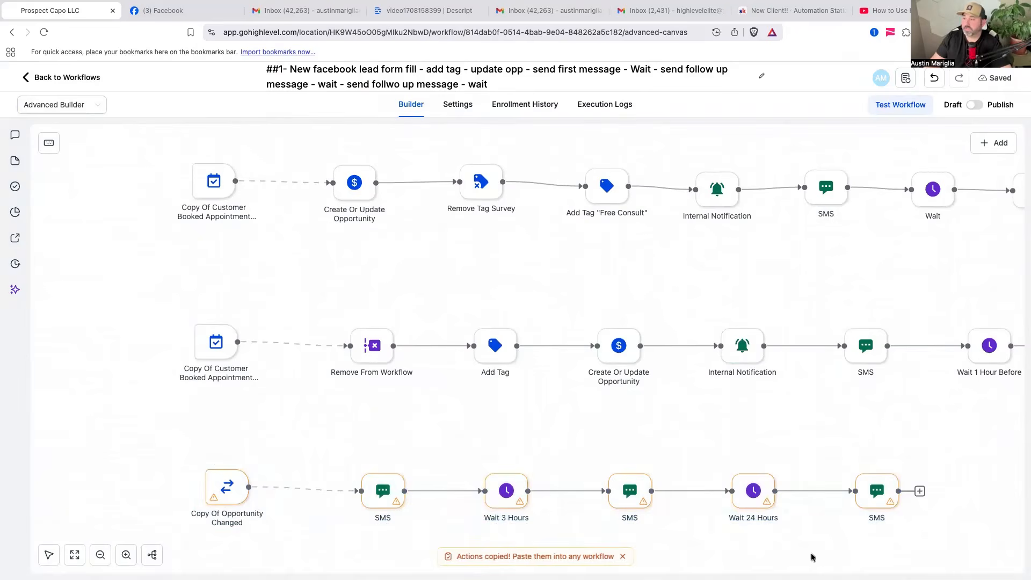
- Save the copied Opportunity Changed trigger and each of its pasted SMS and wait steps
left_click(225, 491)
left_click(983, 561)
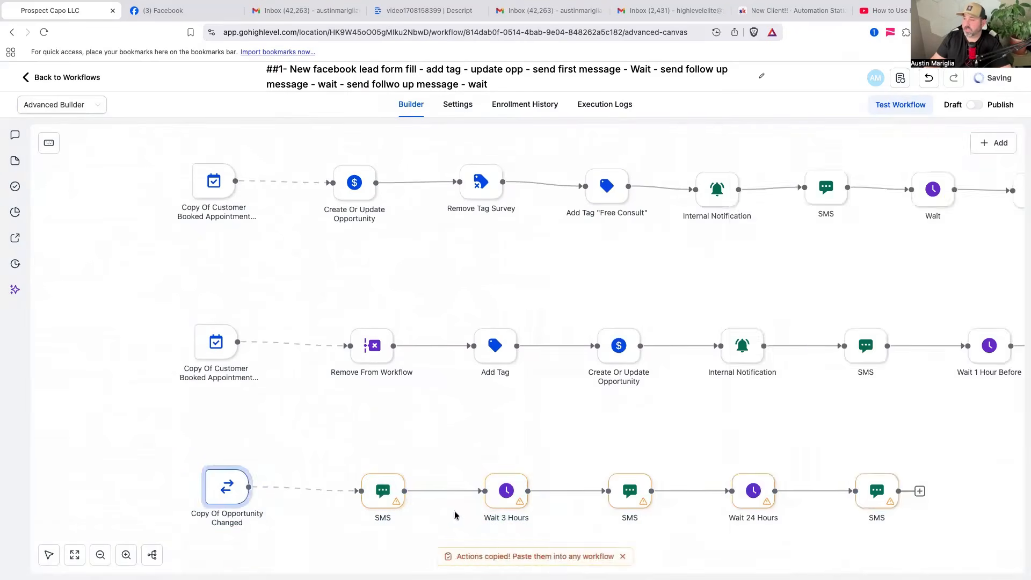
left_click(984, 554)
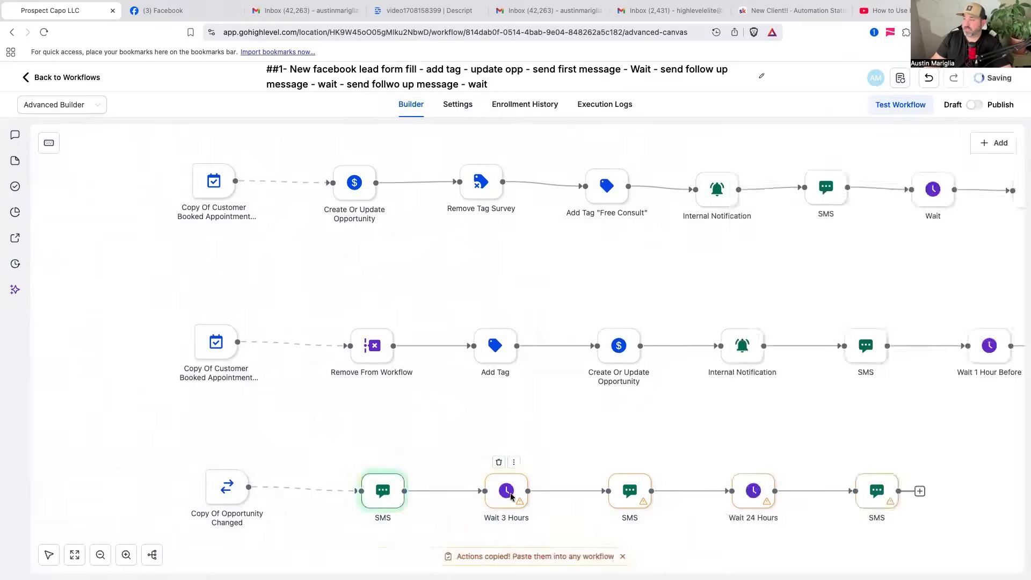
left_click(964, 554)
left_click(1009, 556)
left_click(792, 539)
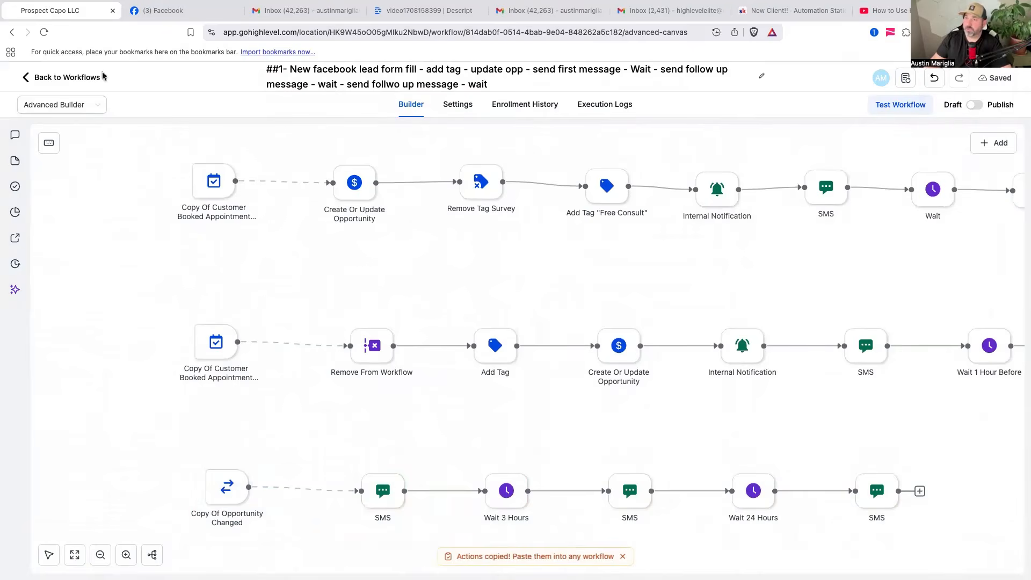
- Open the ##6 post free consult form workflow and switch it from the Standard Builder to the Advanced Builder
left_click(83, 78)
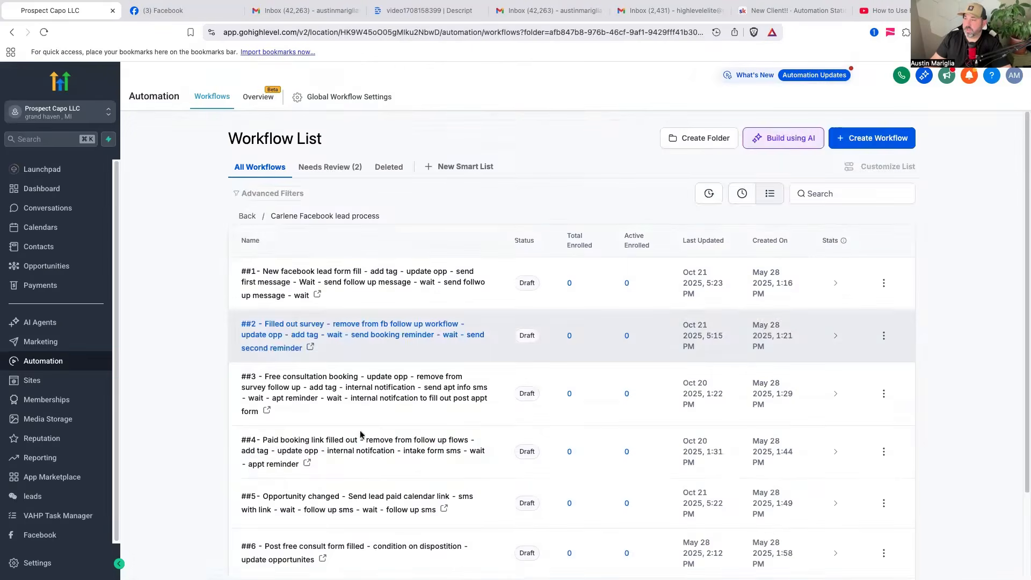
scroll(356, 432, "down", 2)
left_click(288, 449)
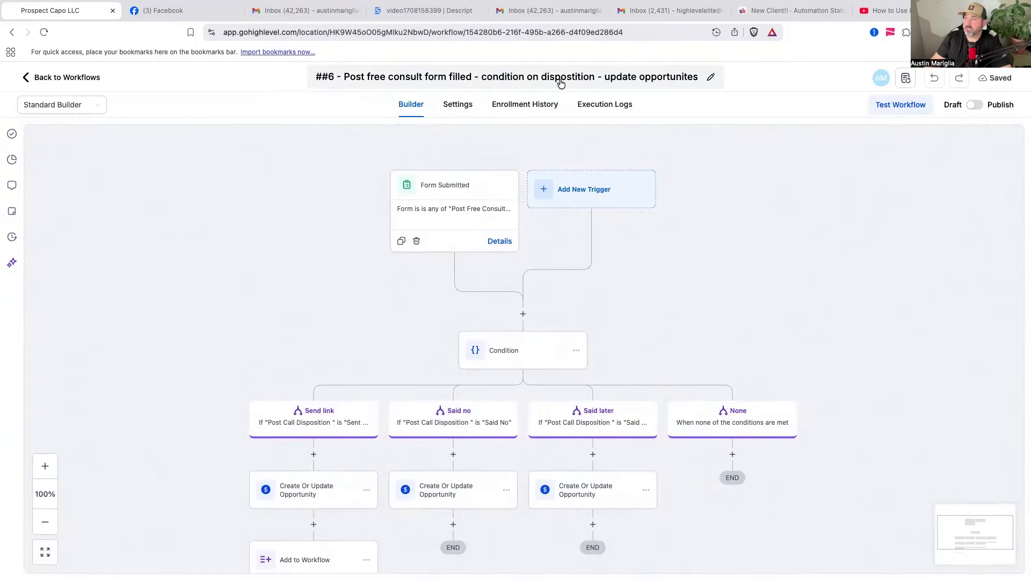
scroll(731, 310, "down", 3)
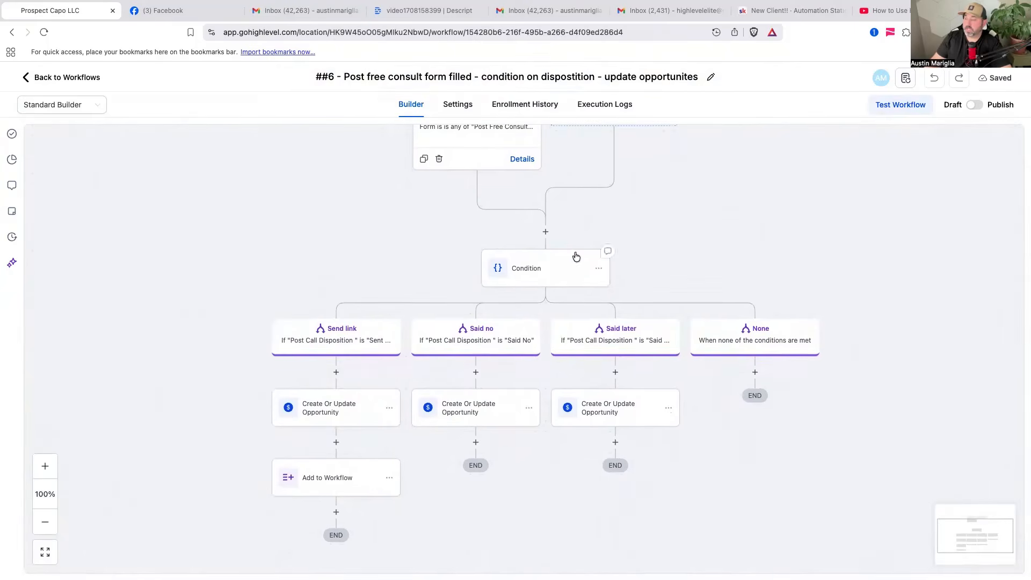
scroll(736, 215, "up", 3)
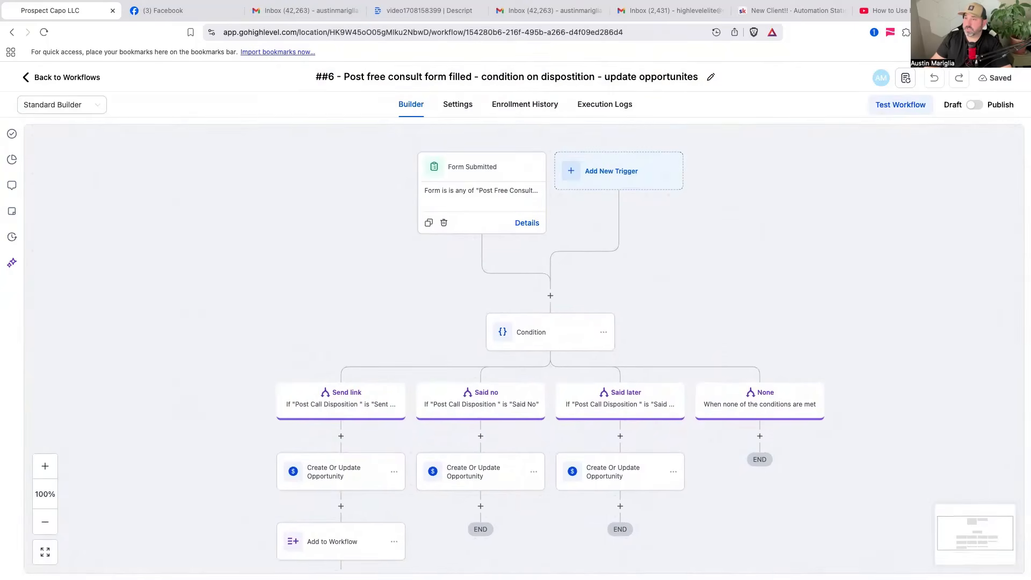
left_click(78, 113)
left_click(78, 152)
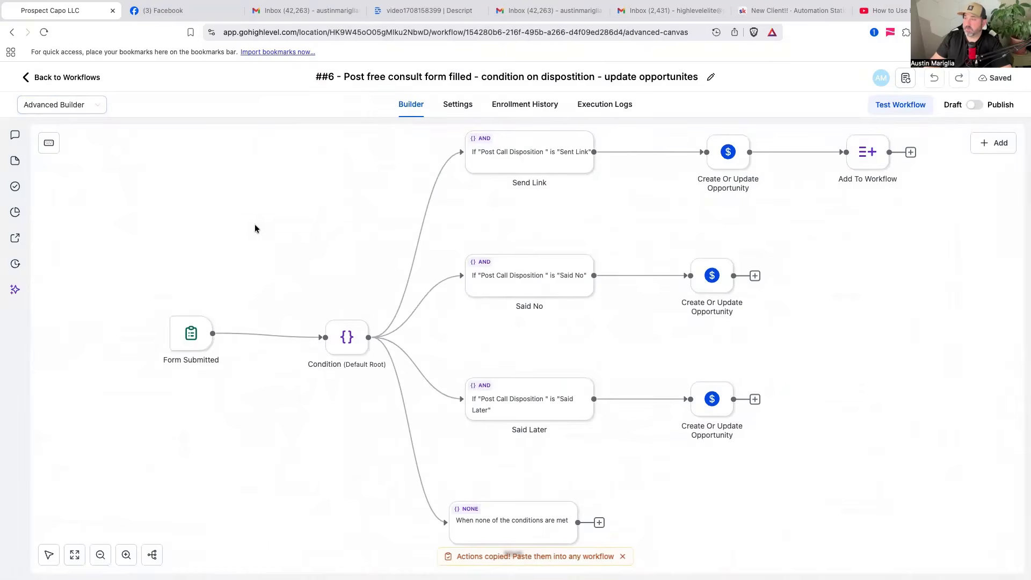
- Copy the Form Submitted trigger with its condition, all branches and their actions, and return to the workflow list
left_click(101, 554)
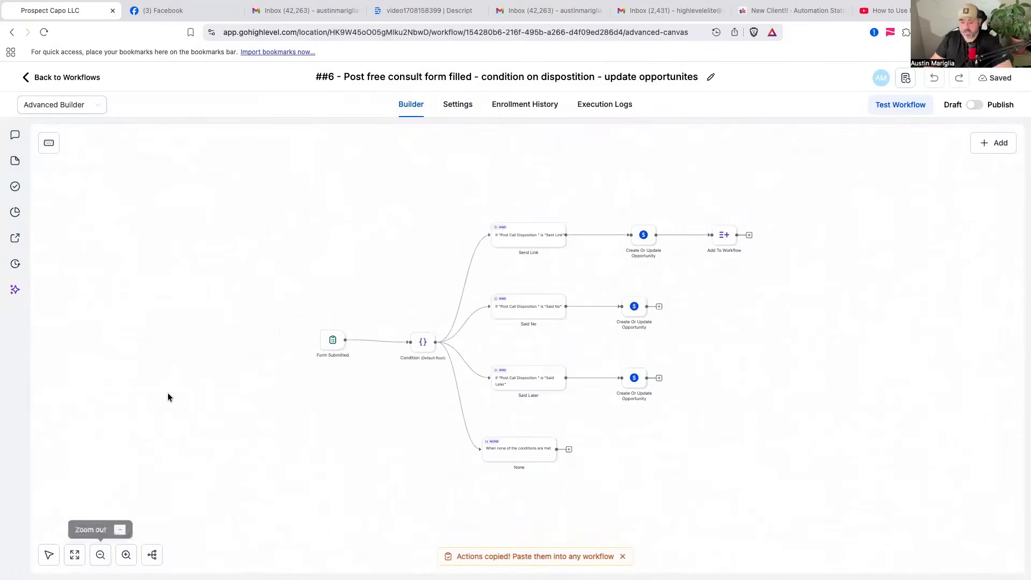
left_click_drag(311, 241, 819, 531)
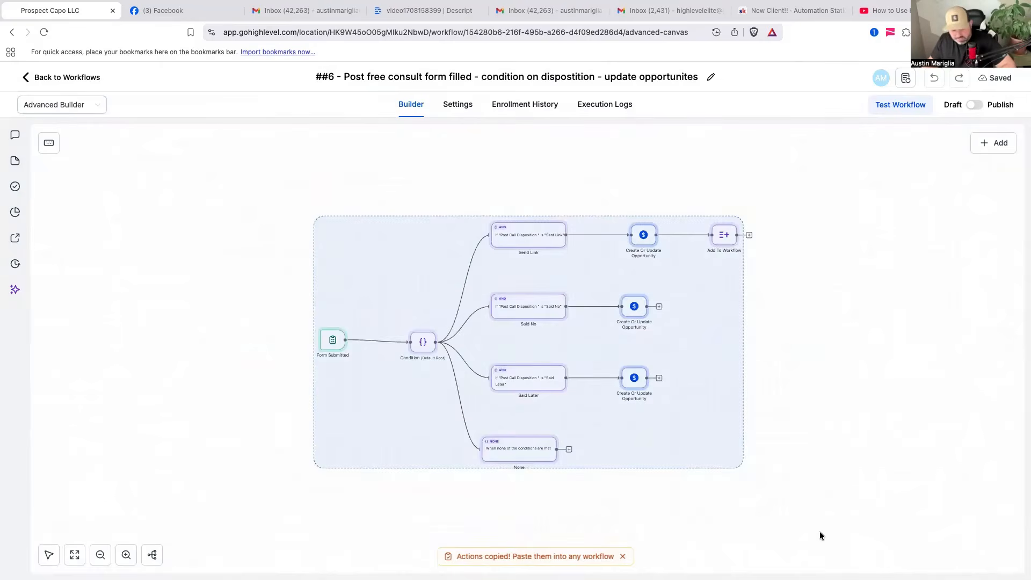
key("super+c")
left_click(77, 79)
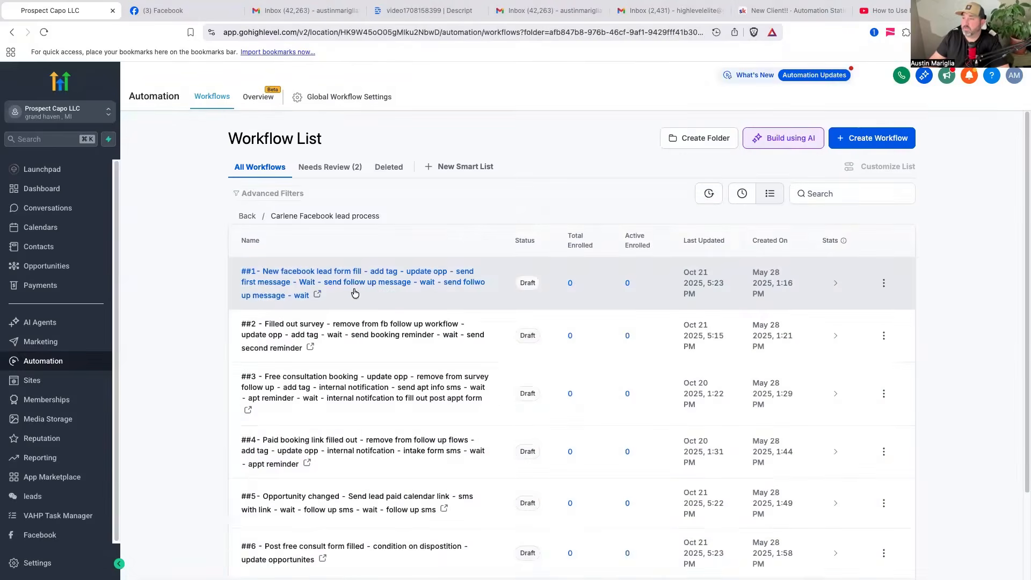
- Paste the copied form and condition sequence into the ##1 new facebook lead form workflow, below the opportunity changed sequence
left_click(357, 285)
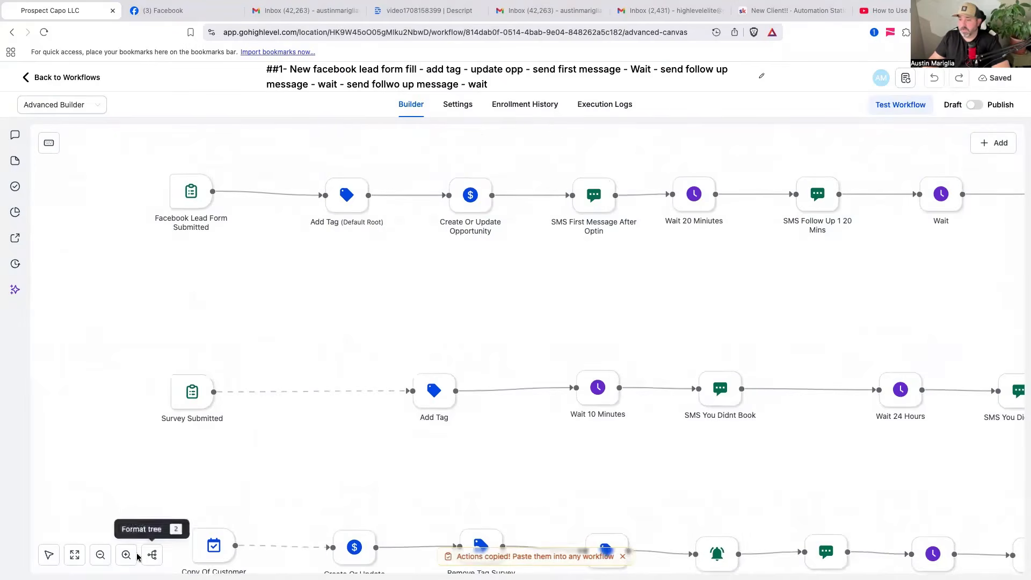
left_click(100, 555)
left_click(101, 555)
left_click(100, 556)
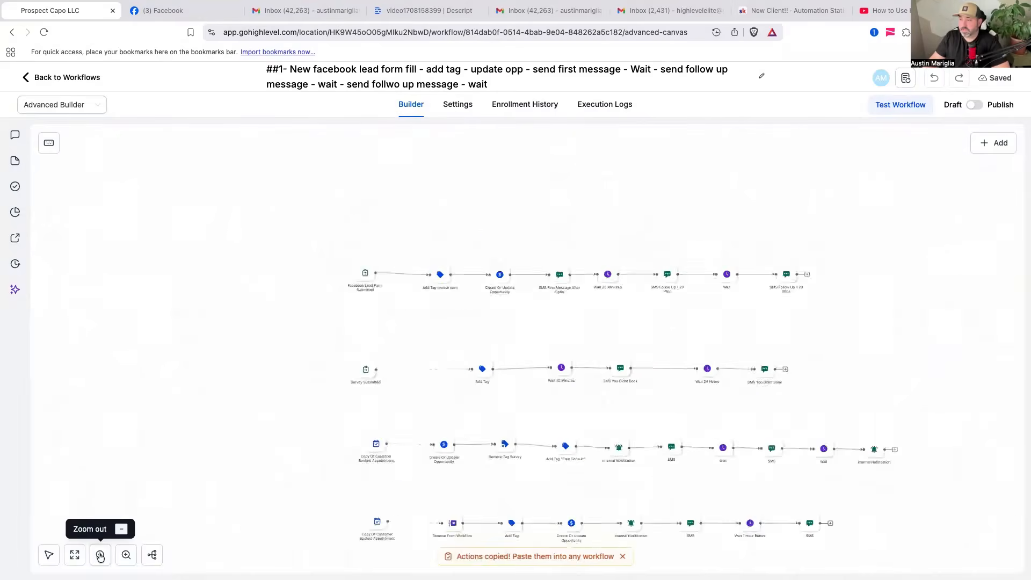
left_click(101, 556)
left_click(49, 555)
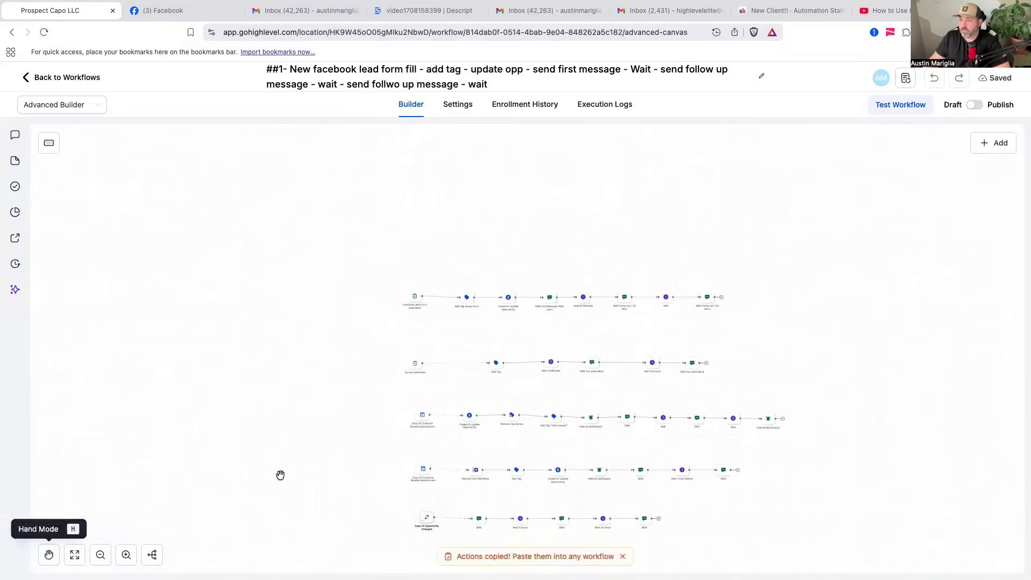
left_click_drag(278, 477, 219, 267)
left_click(49, 555)
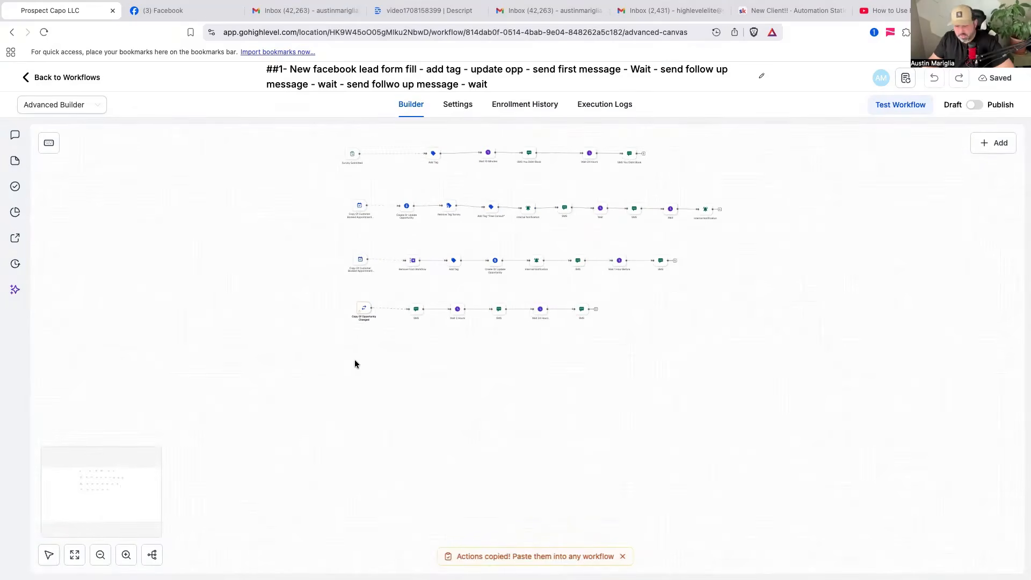
key("ctrl+v")
left_click(659, 454)
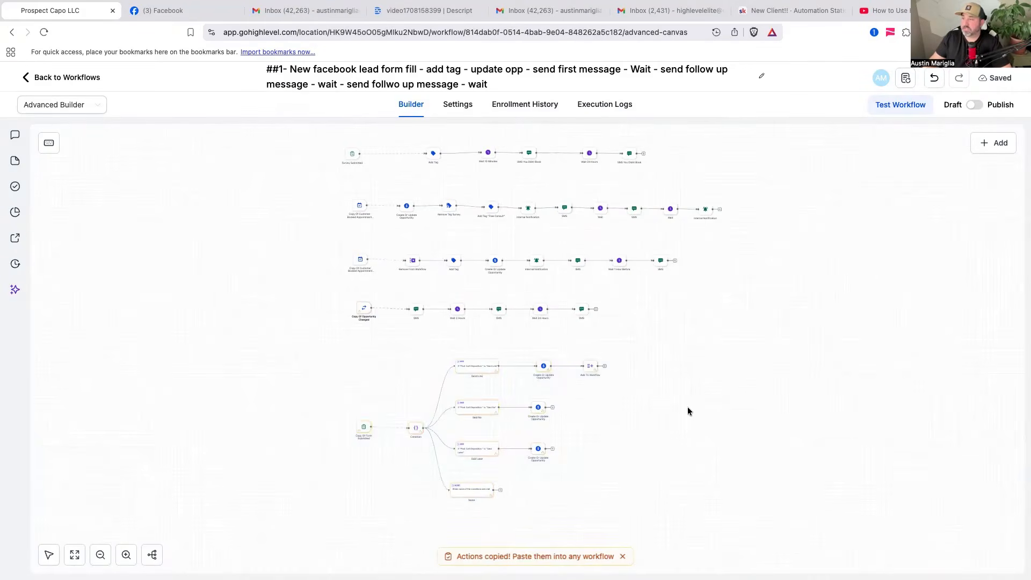
- Arrange all sequences on the canvas automatically with Format tree
left_click(153, 556)
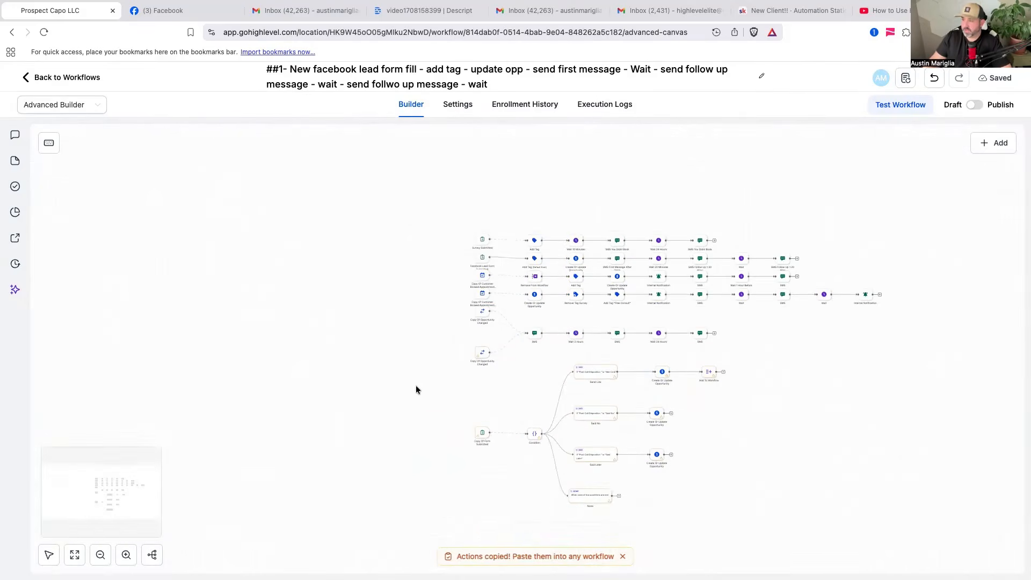
left_click(49, 554)
left_click_drag(334, 403, 255, 388)
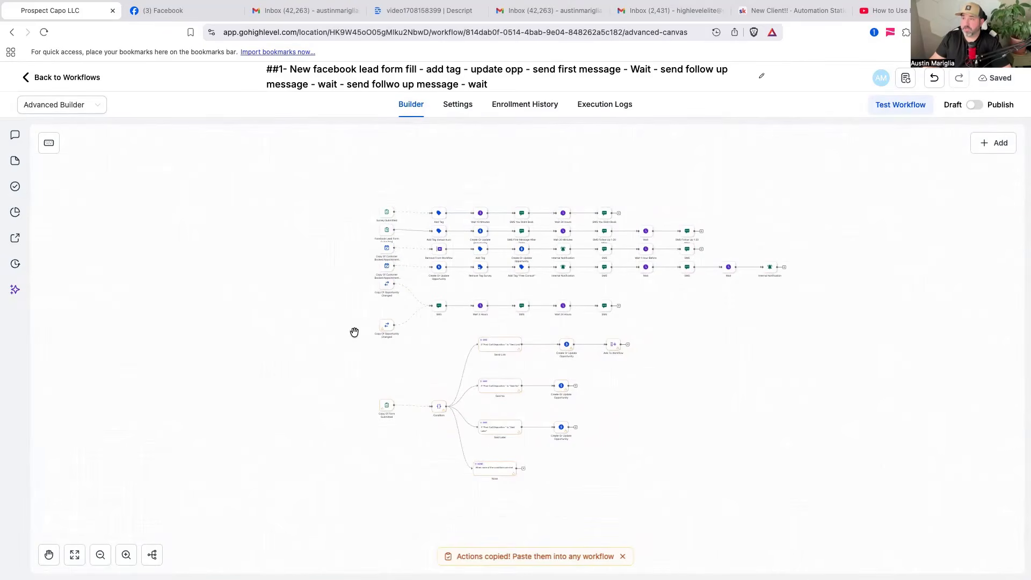
left_click_drag(652, 477, 574, 419)
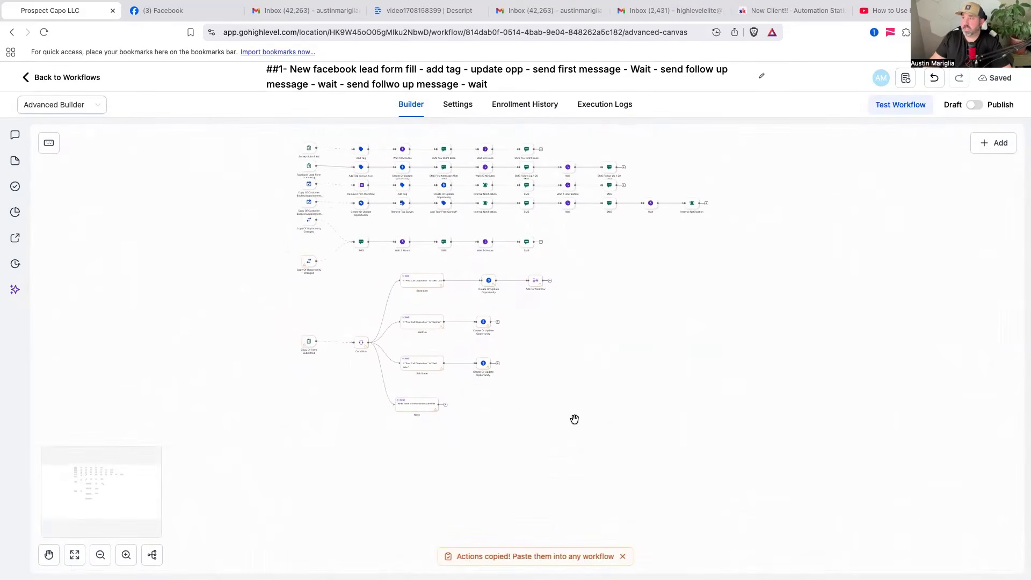
- Start a new Customer Replied trigger and give it a Contains phrase filter
left_click(999, 143)
left_click(942, 142)
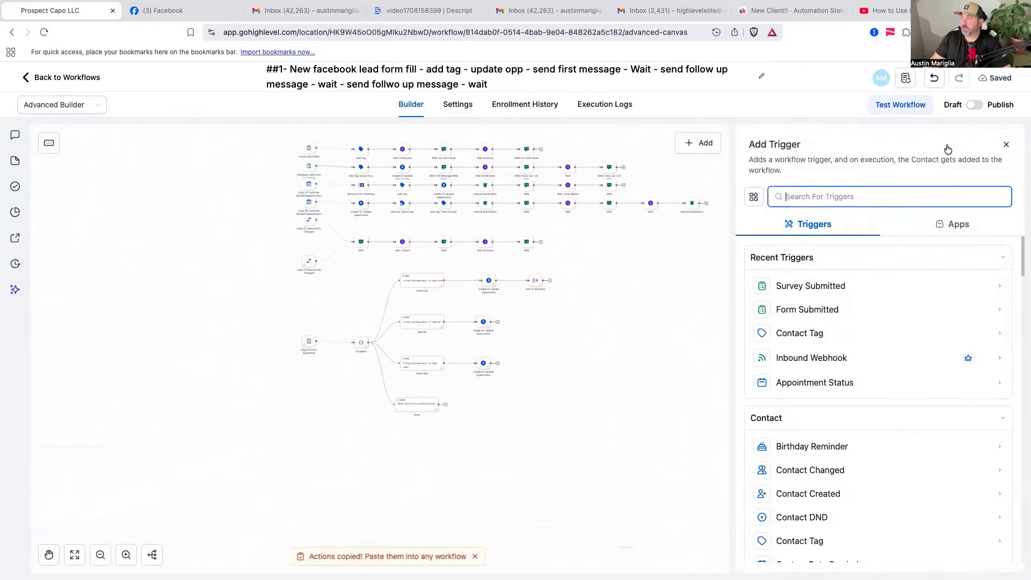
type("cus")
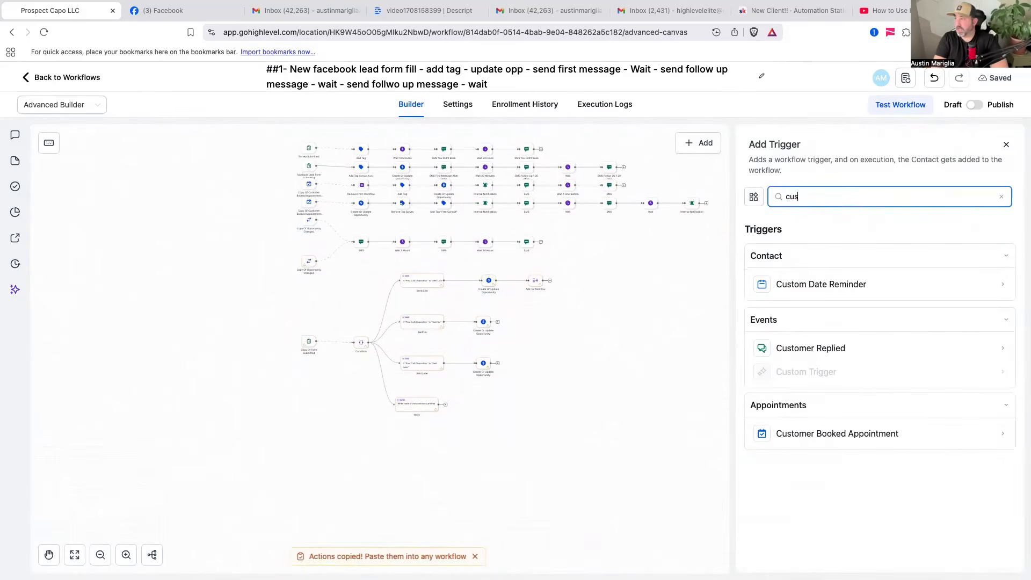
type("t")
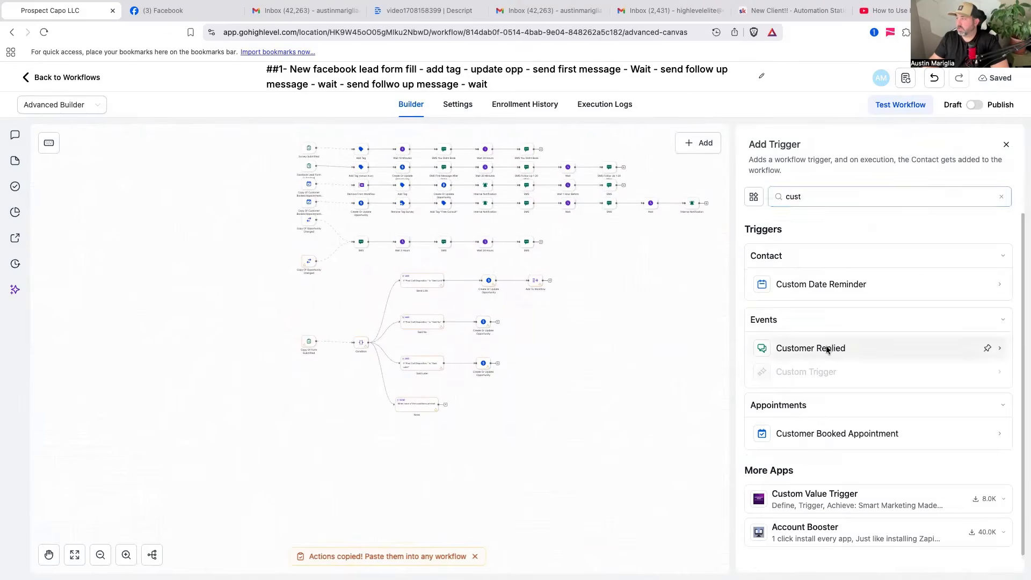
left_click(826, 346)
left_click(589, 300)
left_click(603, 311)
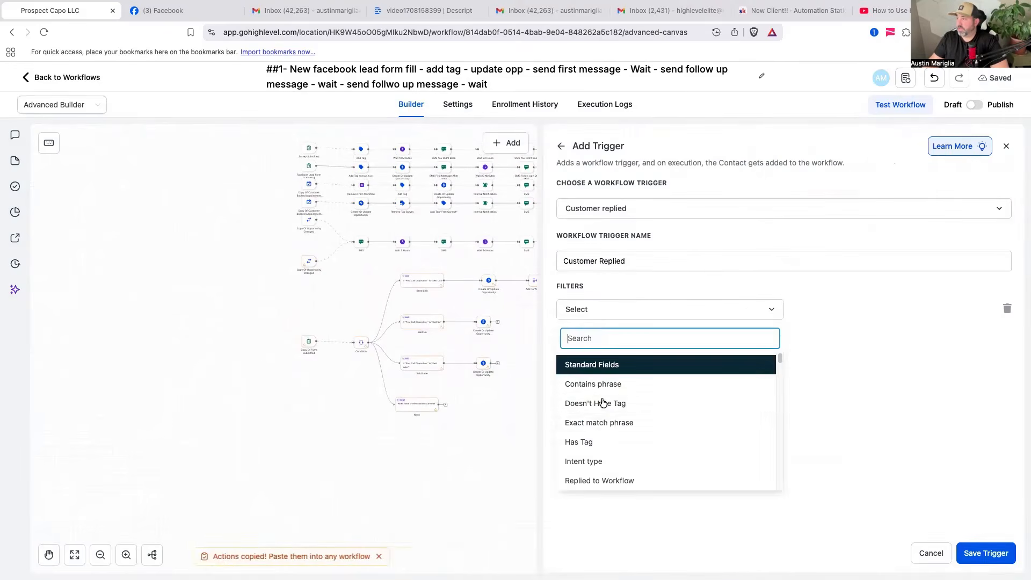
left_click(610, 384)
left_click(832, 310)
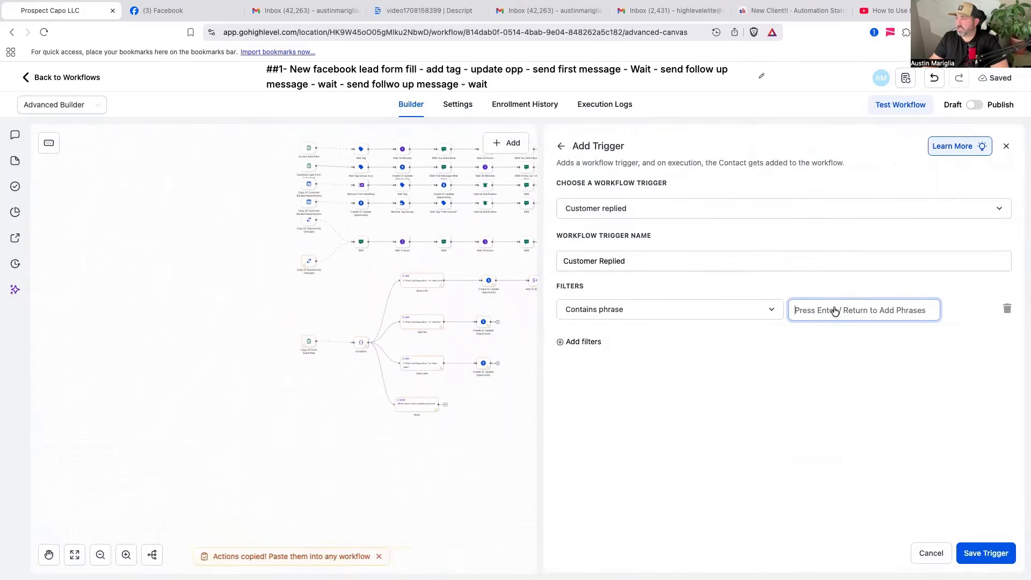
type("st")
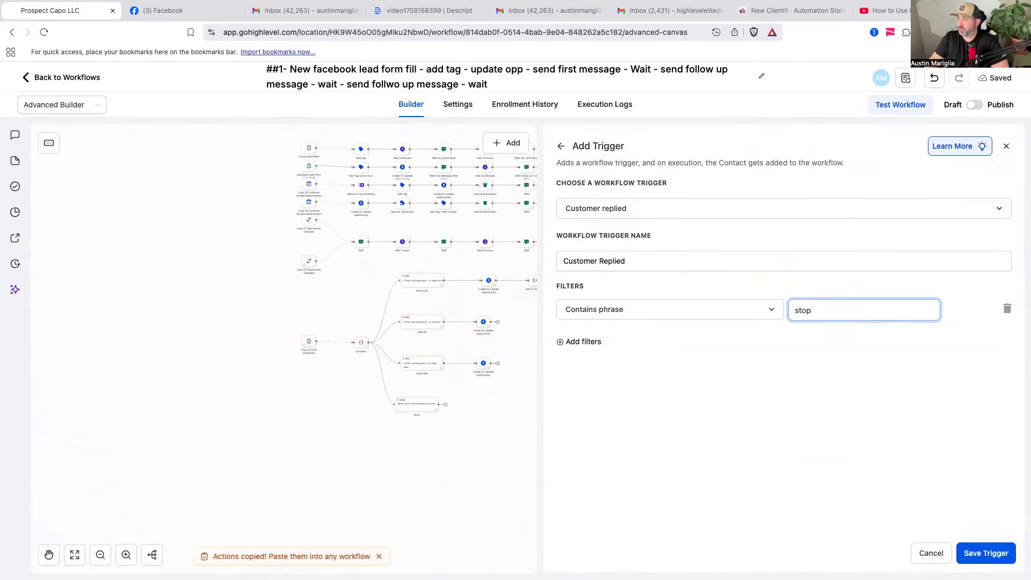
type("op")
key("BackSpace")
key("BackSpace")
key("BackSpace")
key("BackSpace")
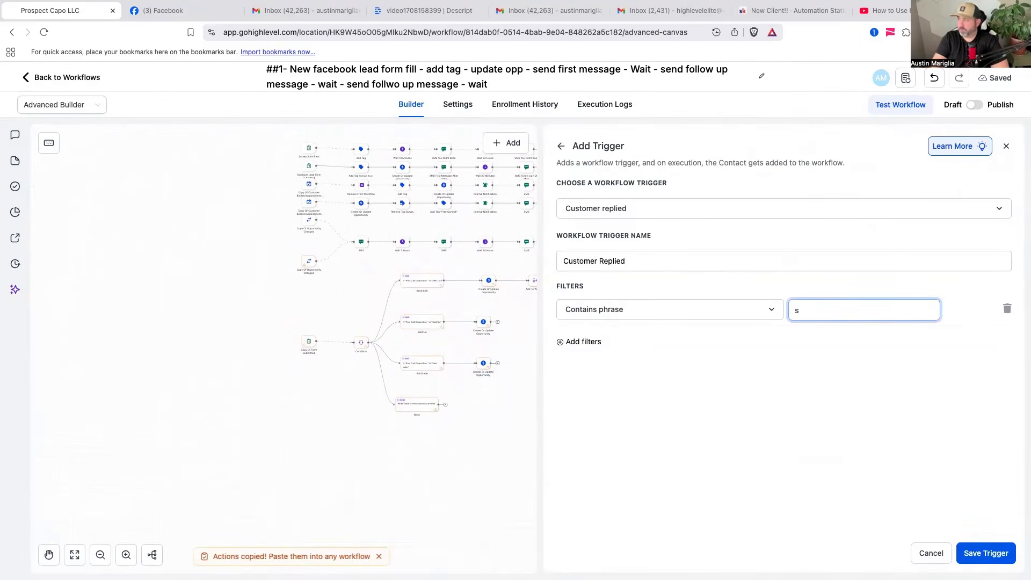
- Set the filter phrase to "please take me off your list", save the trigger and place it below the condition sequence
type("please take")
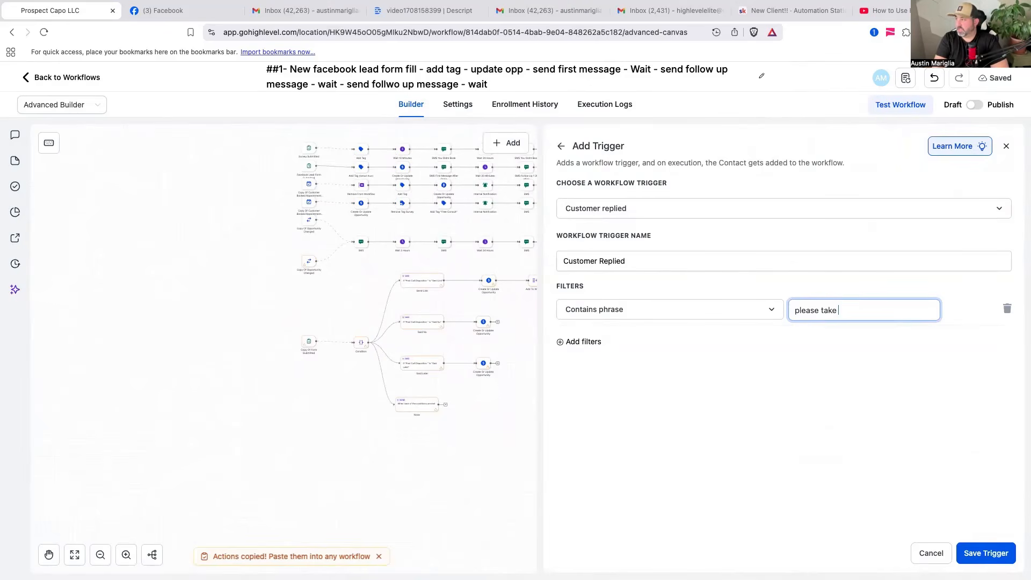
type(" me off your list")
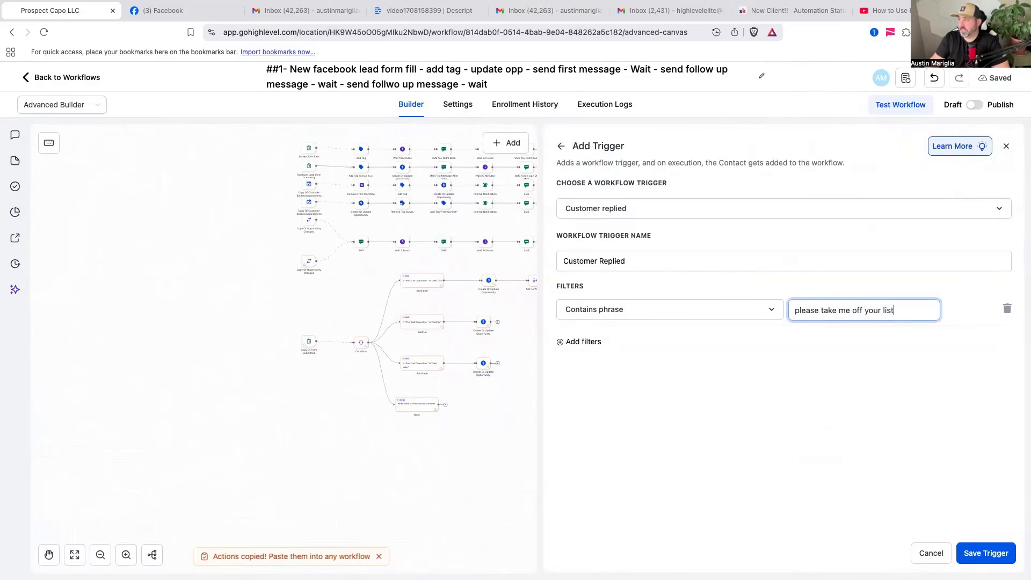
left_click(969, 558)
left_click(278, 456)
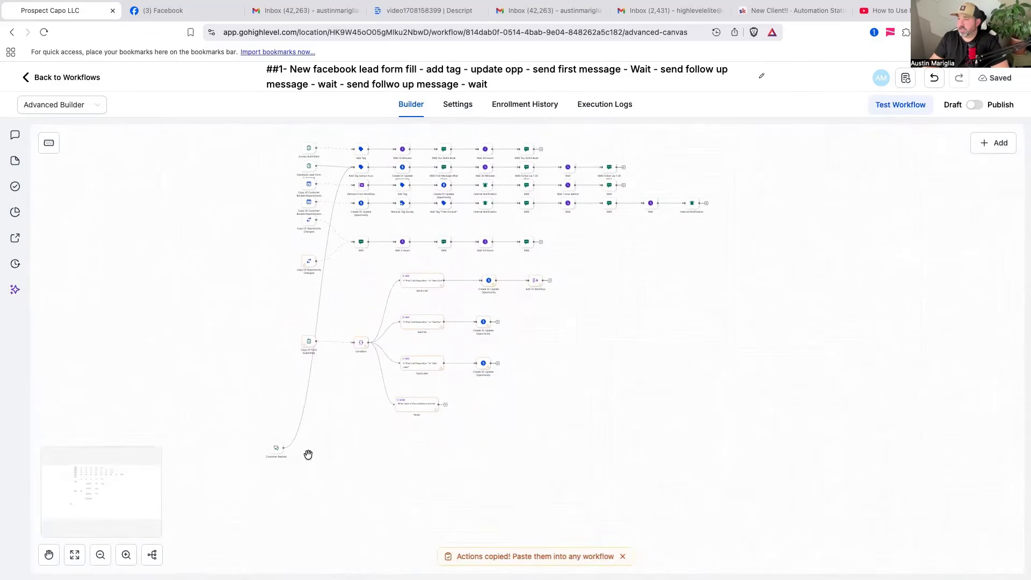
- Start a new Remove From Workflow action and set its workflow option to Another workflow
left_click(990, 146)
left_click(998, 149)
left_click(998, 149)
left_click(934, 162)
type("re")
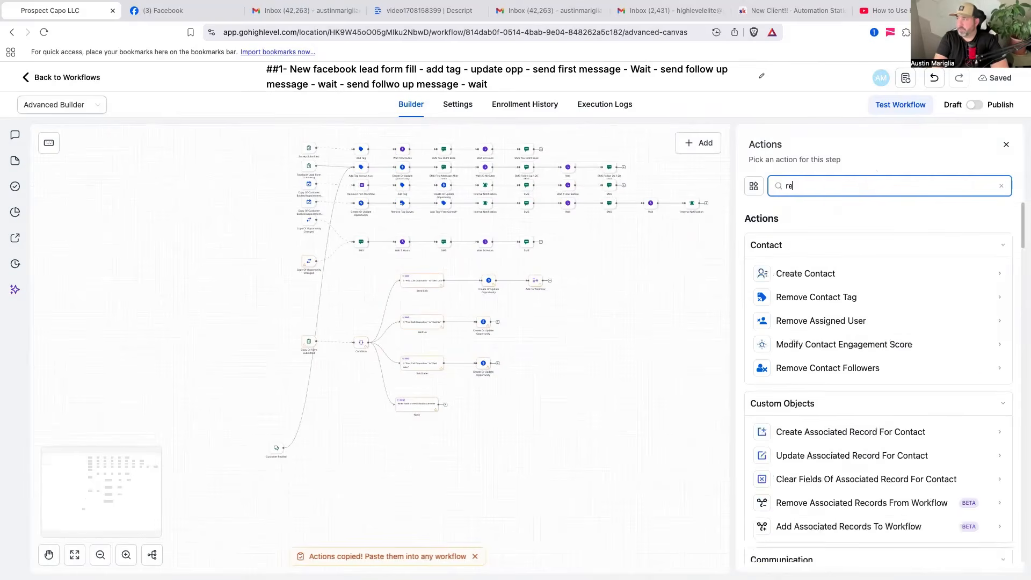
type("move from")
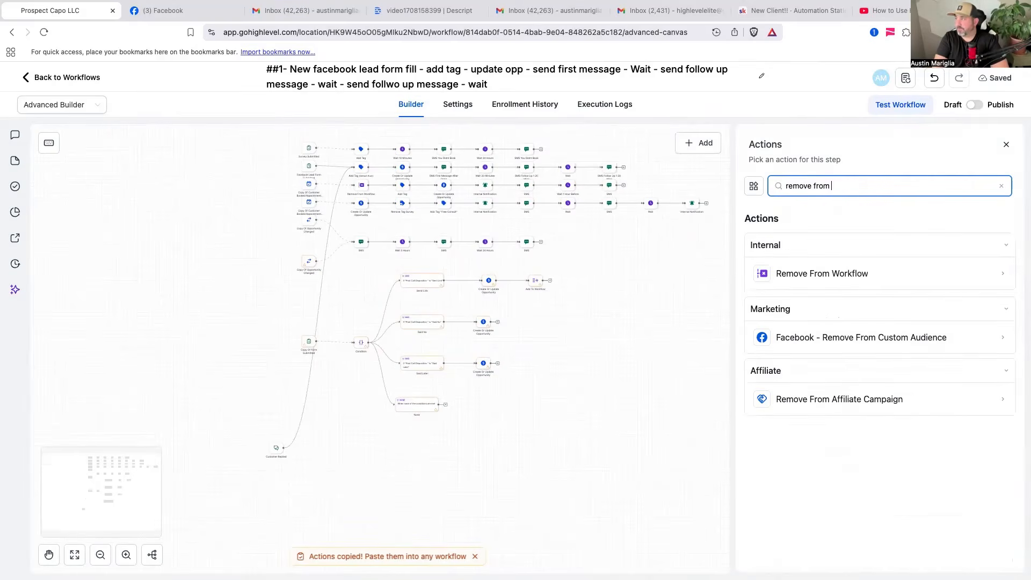
left_click(849, 272)
left_click(824, 252)
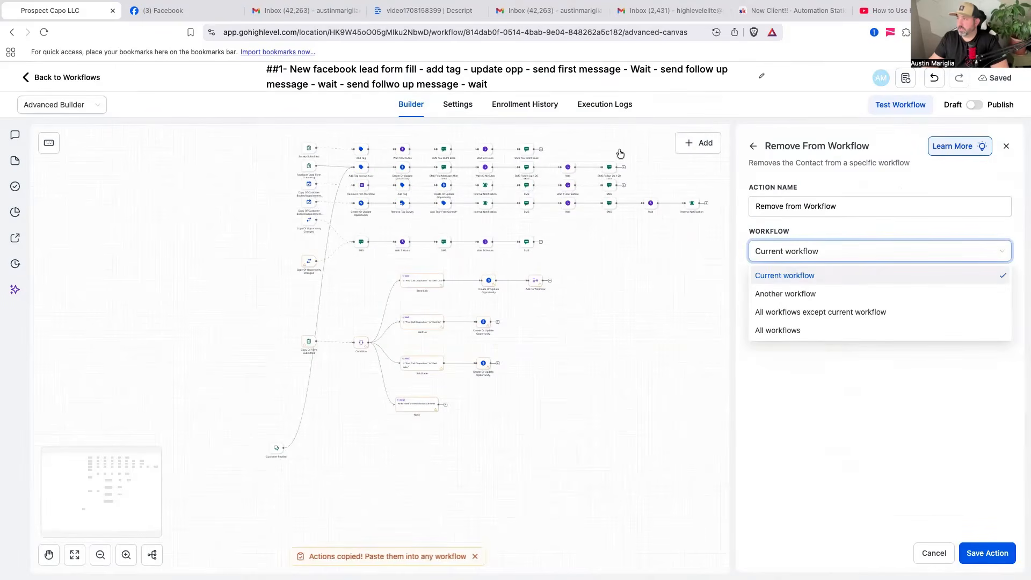
left_click(817, 295)
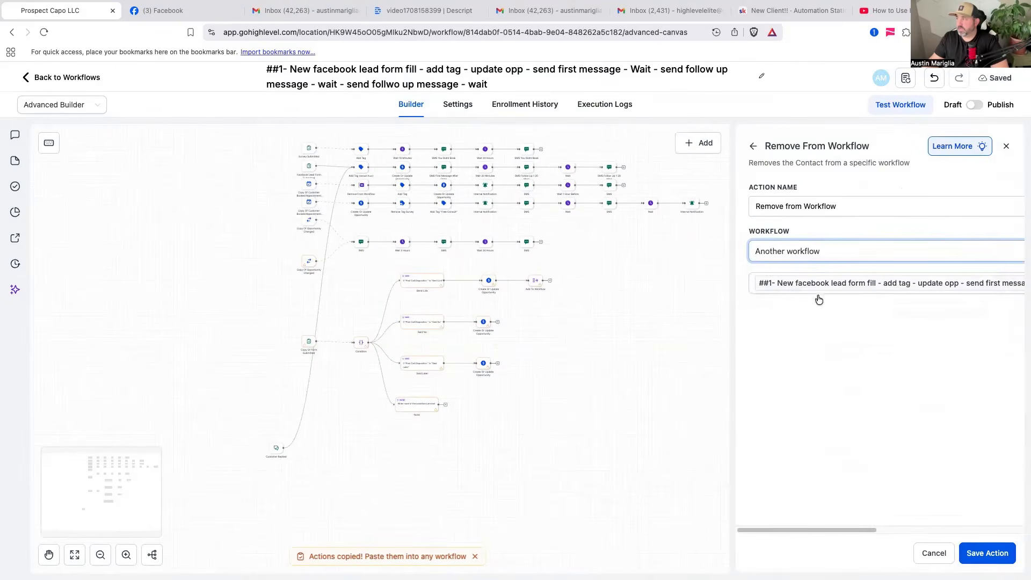
- Save the Remove From Workflow action, place it below the condition branches and line up the Customer Replied trigger beside it
left_click(984, 553)
left_click(357, 456)
left_click_drag(276, 448, 306, 458)
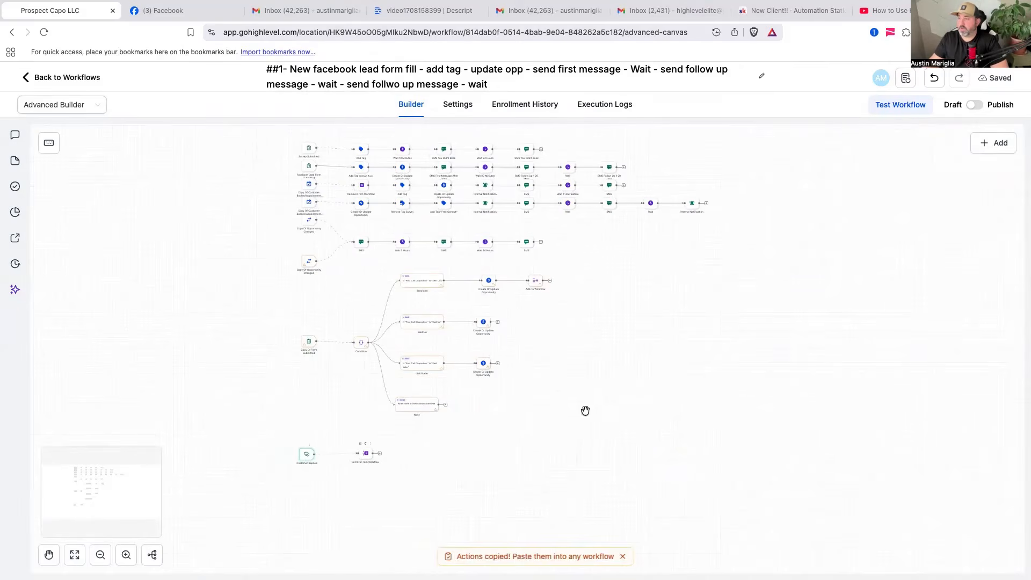
left_click_drag(585, 410, 572, 442)
left_click(126, 555)
left_click(126, 555)
left_click(101, 557)
left_click(102, 558)
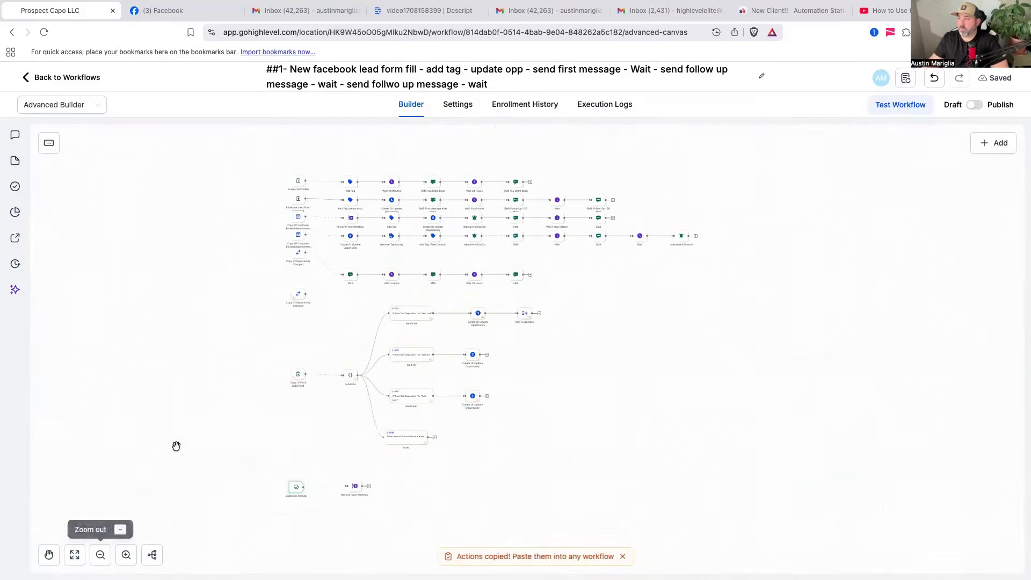
- Add a sticky note on the empty canvas beside the trigger sequences and shrink it to a small label size
left_click(79, 82)
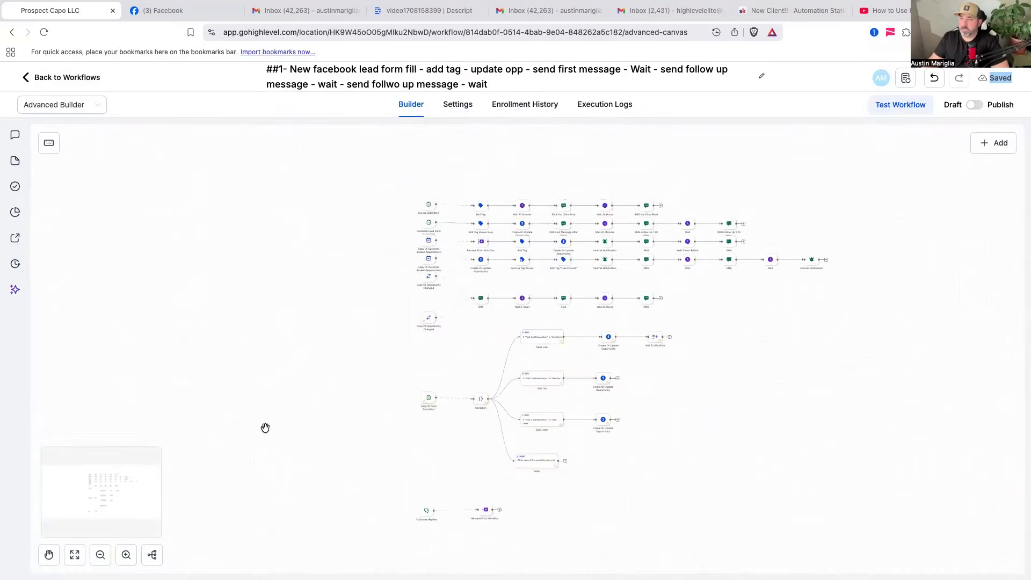
scroll(265, 428, "up", 5)
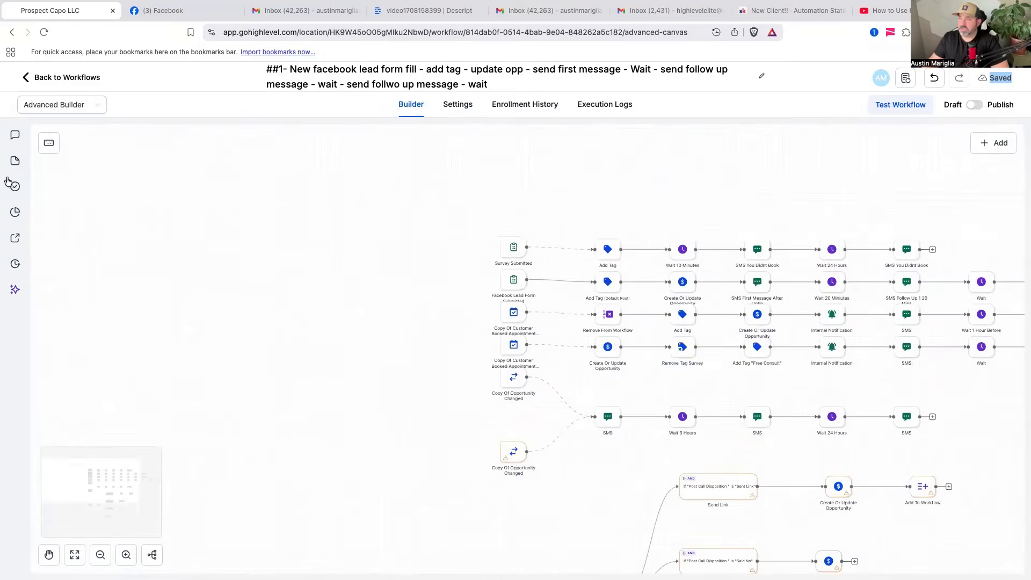
left_click(15, 161)
left_click(52, 167)
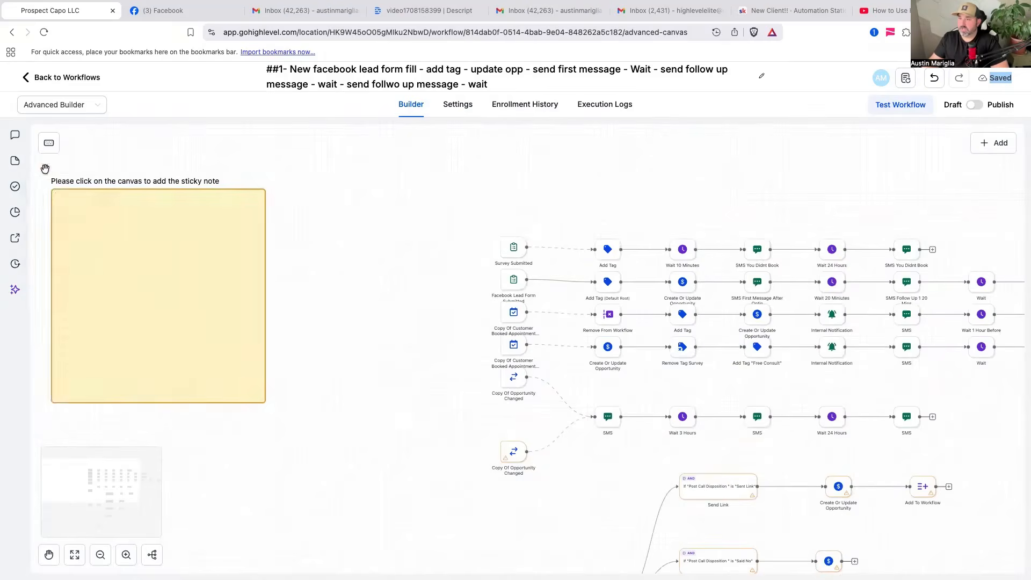
left_click(189, 228)
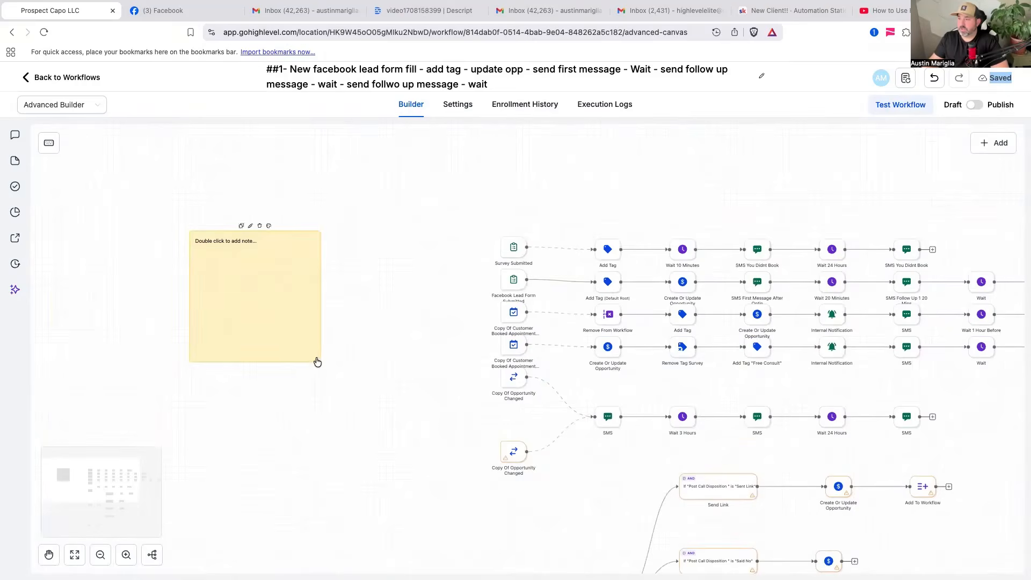
left_click_drag(318, 361, 232, 236)
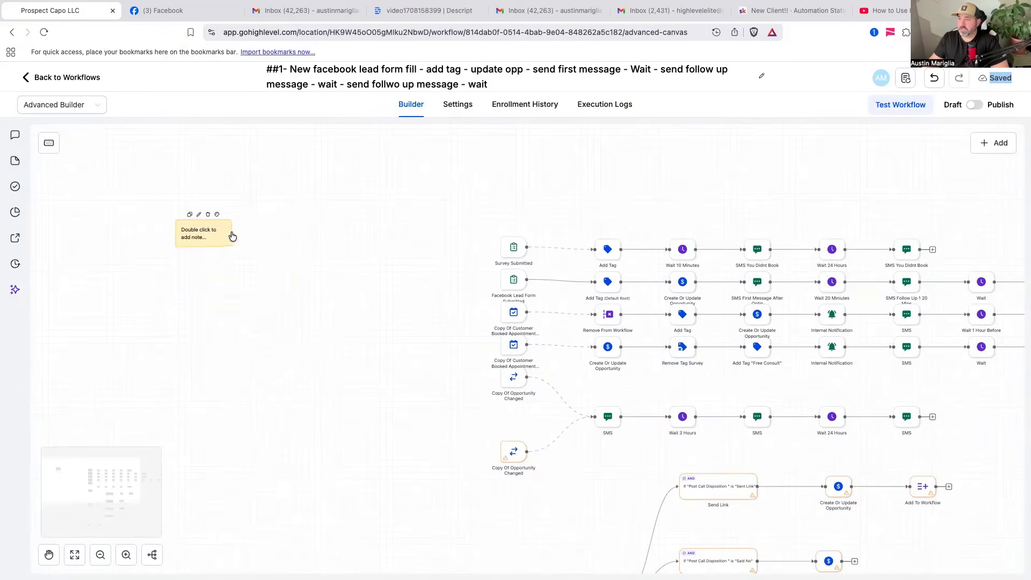
- Label the sticky note "Step 1"
double_click(202, 233)
type("Step 1")
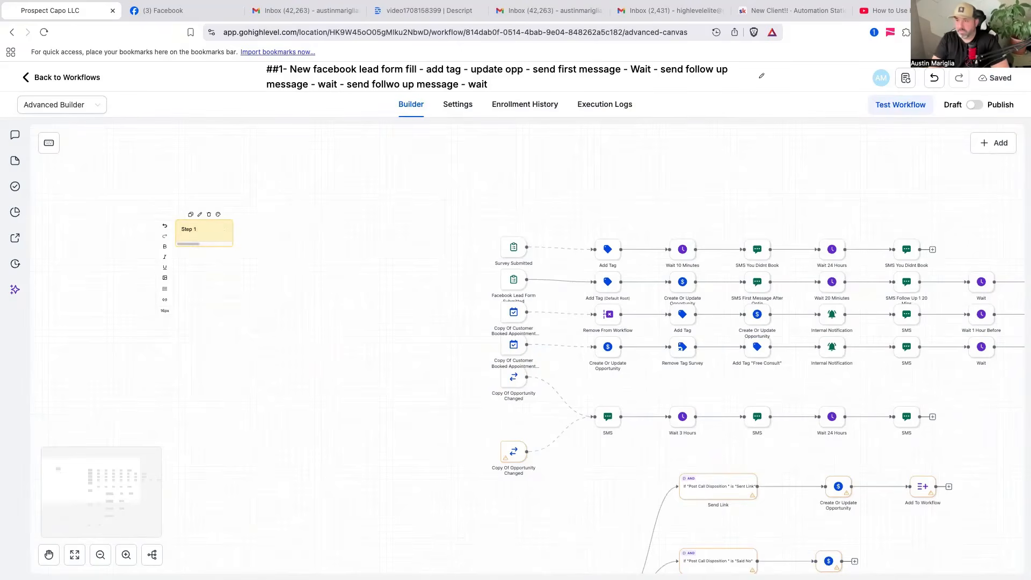
left_click(259, 278)
mouse_move(259, 279)
left_mouse_down()
mouse_move(203, 235)
mouse_move(254, 265)
left_mouse_up()
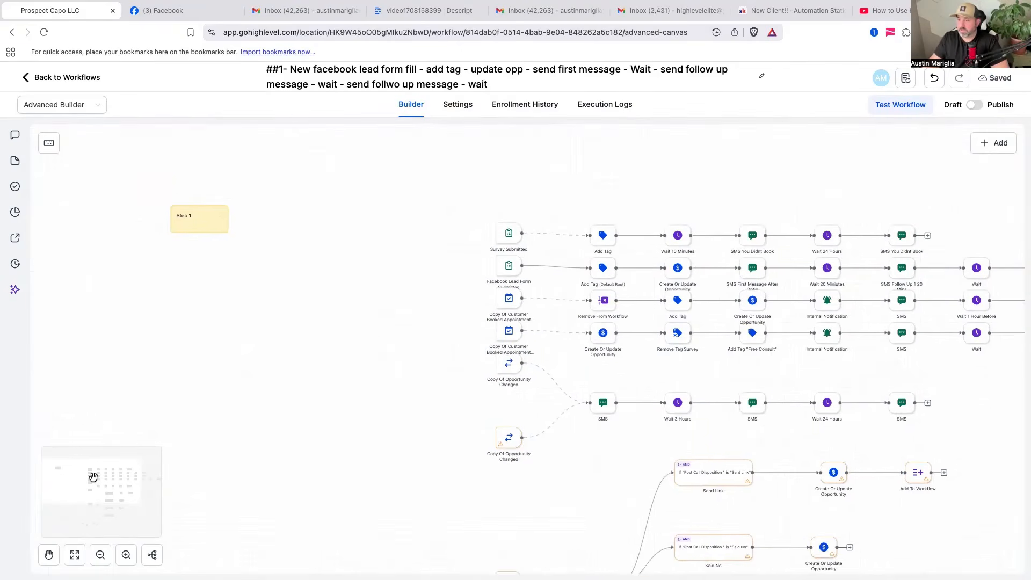
- Make five copies of the Step 1 note and set the first two notes beside the Survey Submitted and Facebook Lead Form triggers
left_click(49, 554)
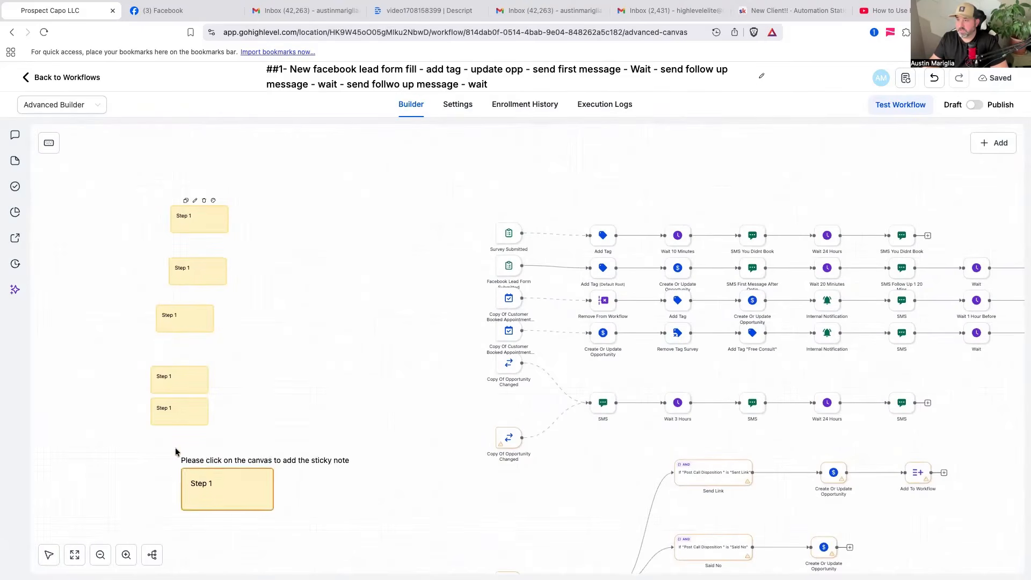
left_click(176, 451)
left_click_drag(203, 222, 452, 234)
left_click_drag(193, 278, 451, 270)
- Number the notes Step 2 to Step 5, placing them beside the booked appointment and opportunity changed triggers
double_click(452, 270)
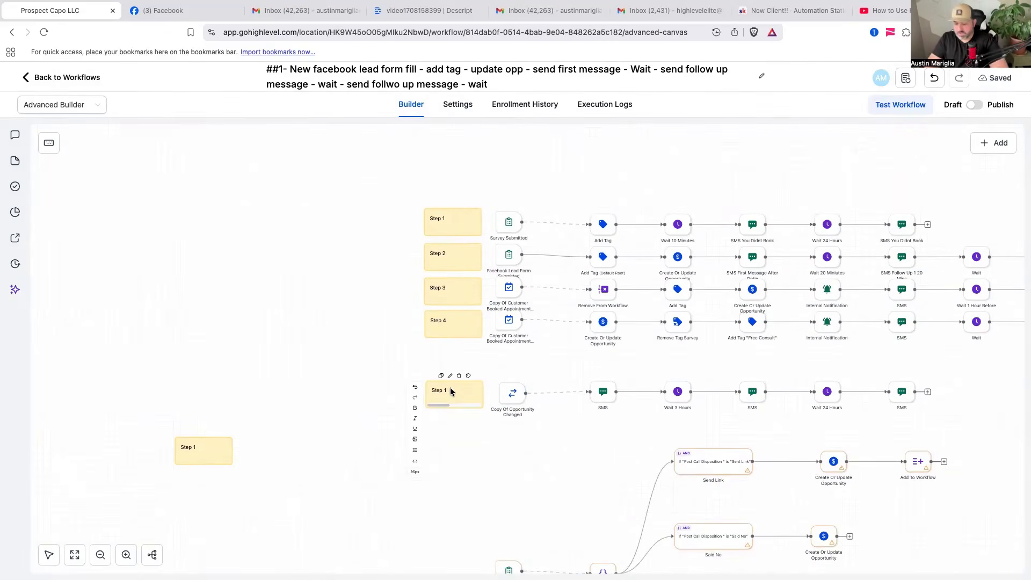
type("5")
left_click(408, 472)
- Place the last note copy beside the Copy Of Form Submitted trigger and relabel it "Step 6"
left_click_drag(360, 468, 361, 395)
left_click_drag(214, 450, 458, 469)
double_click(449, 474)
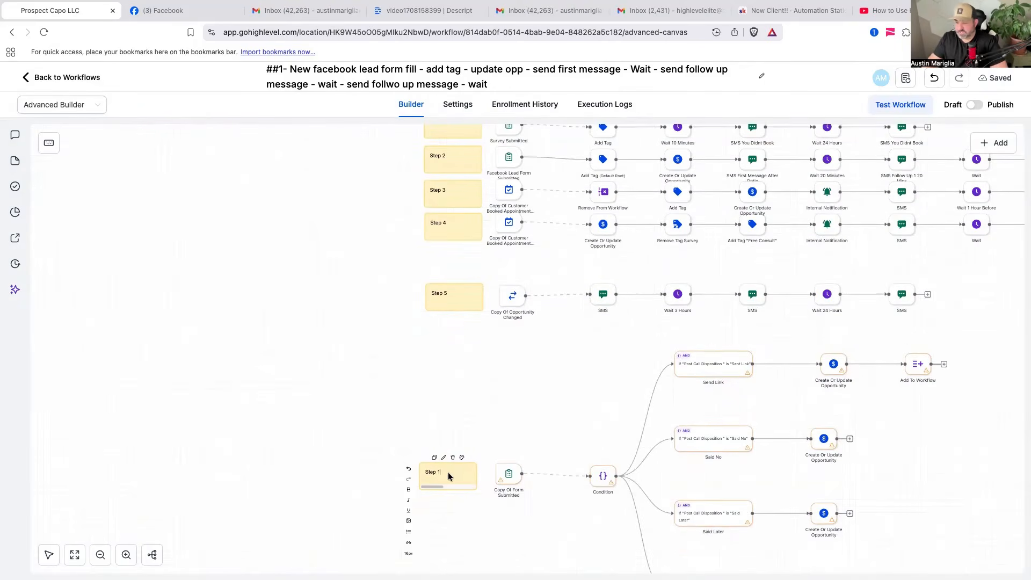
key("BackSpace")
type("6")
left_click(402, 400)
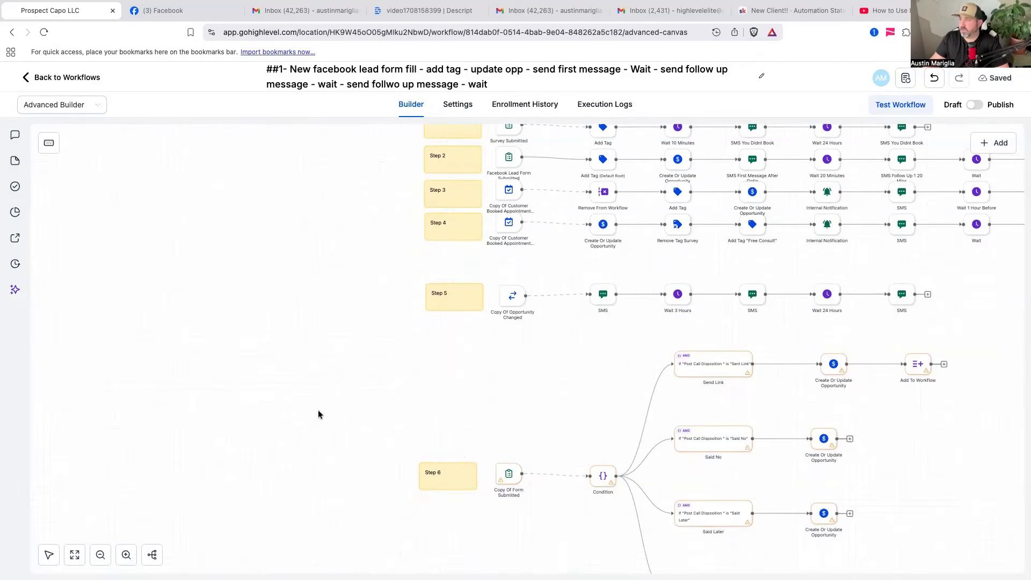
- Look over the whole labelled canvas, then return to the workflow list and review the separate ##1 to ##6 workflows
scroll(319, 412, "up", 1)
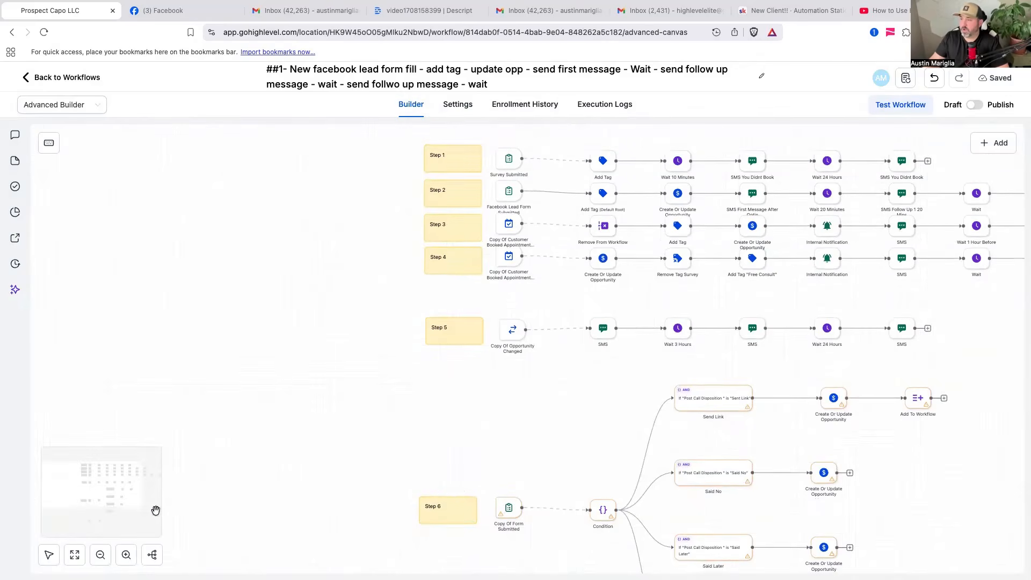
left_click(101, 555)
left_click(52, 555)
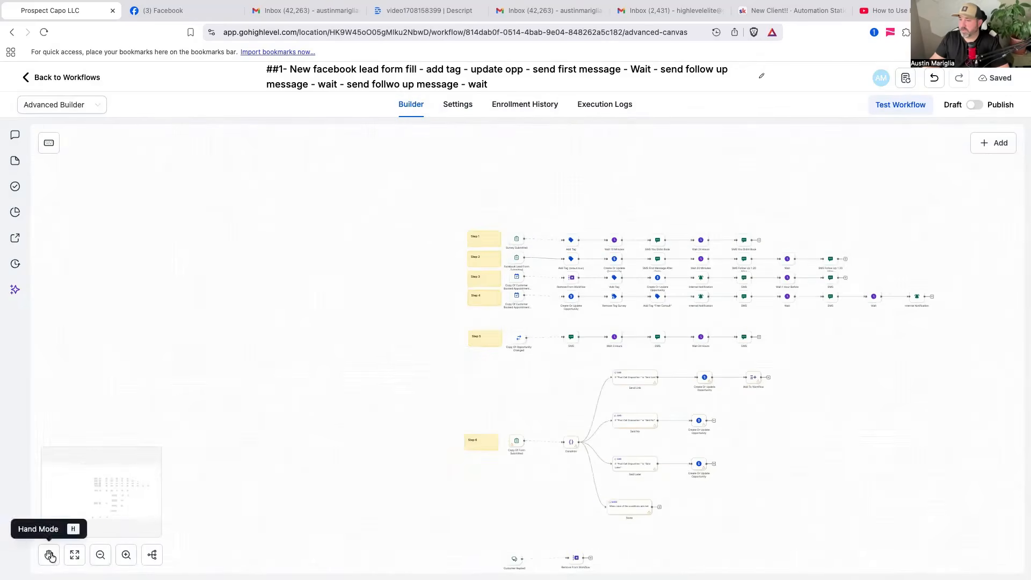
left_click_drag(368, 437, 186, 389)
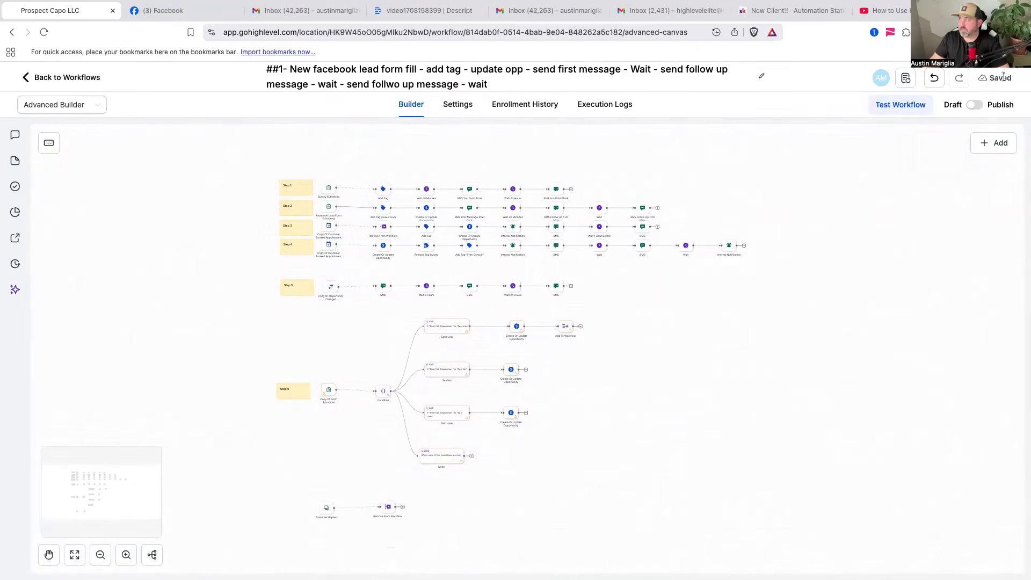
left_click(55, 77)
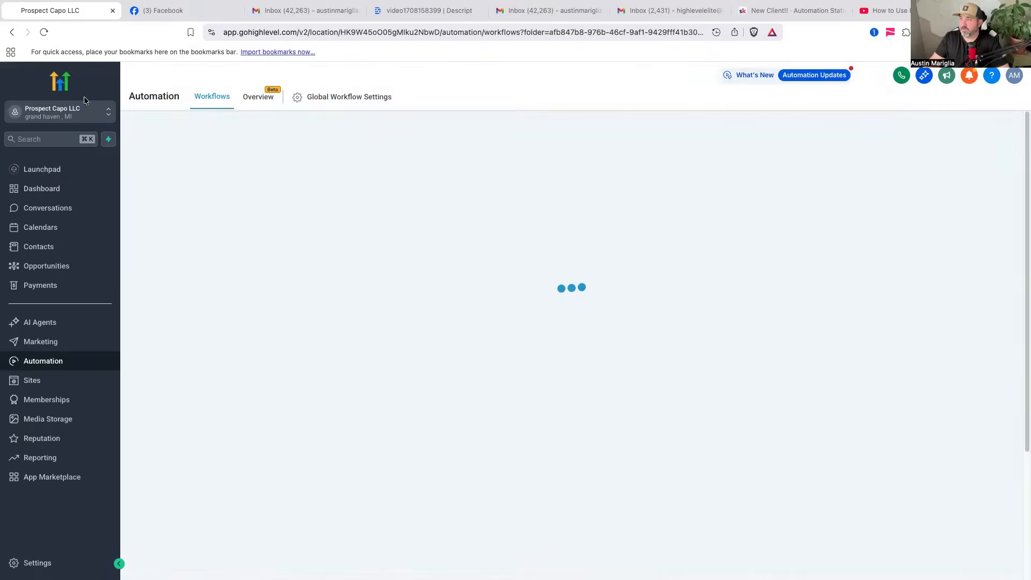
scroll(290, 340, "down", 2)
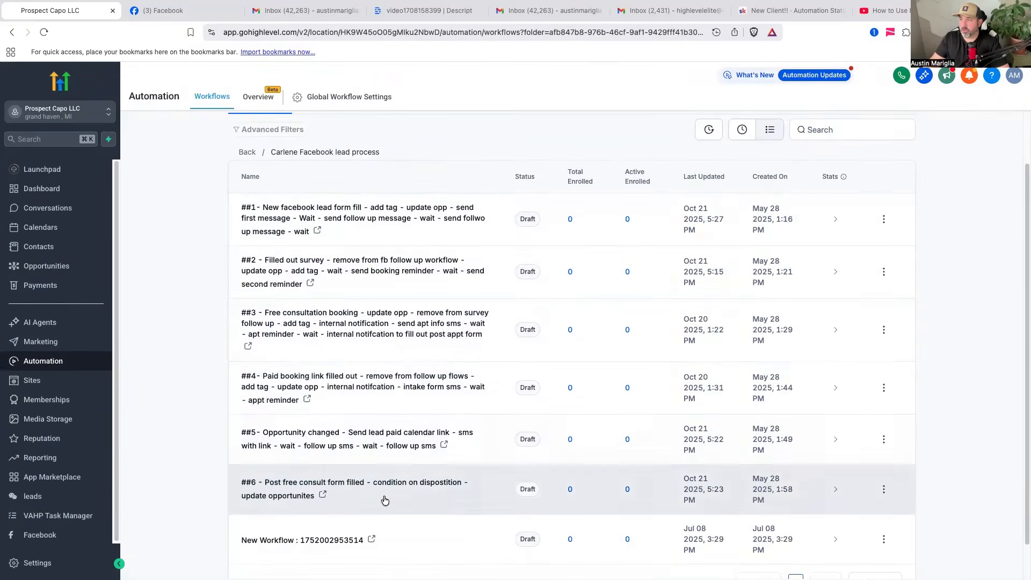
- Reopen the ##1 New facebook lead form fill workflow and bring all of its sequences into view
left_click(379, 226)
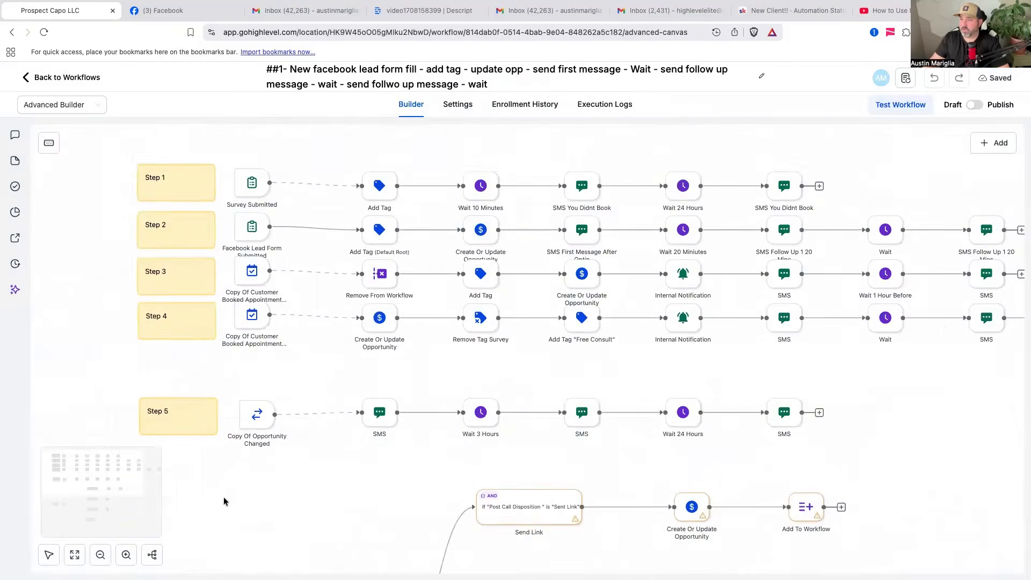
left_click(101, 555)
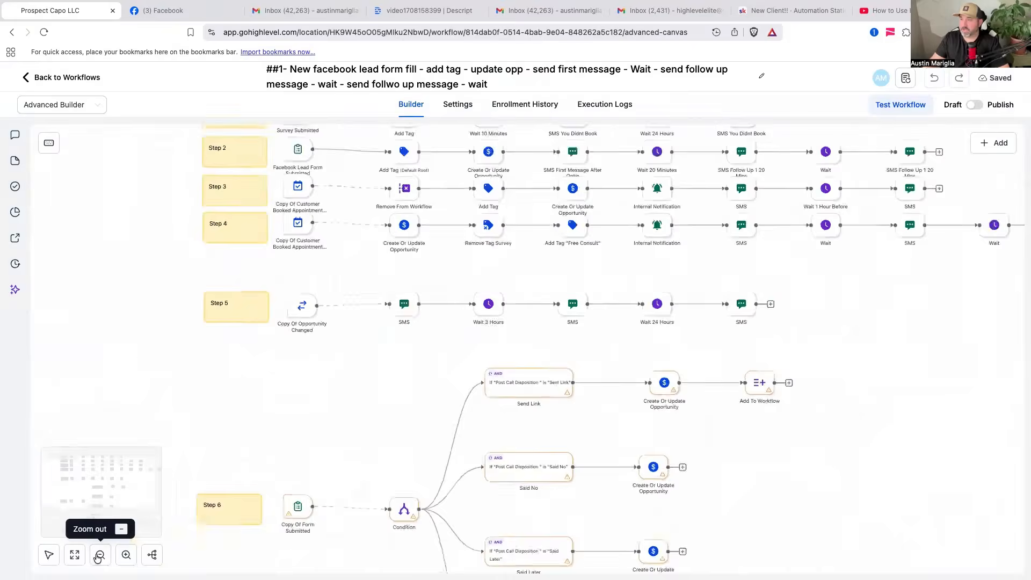
left_click(101, 552)
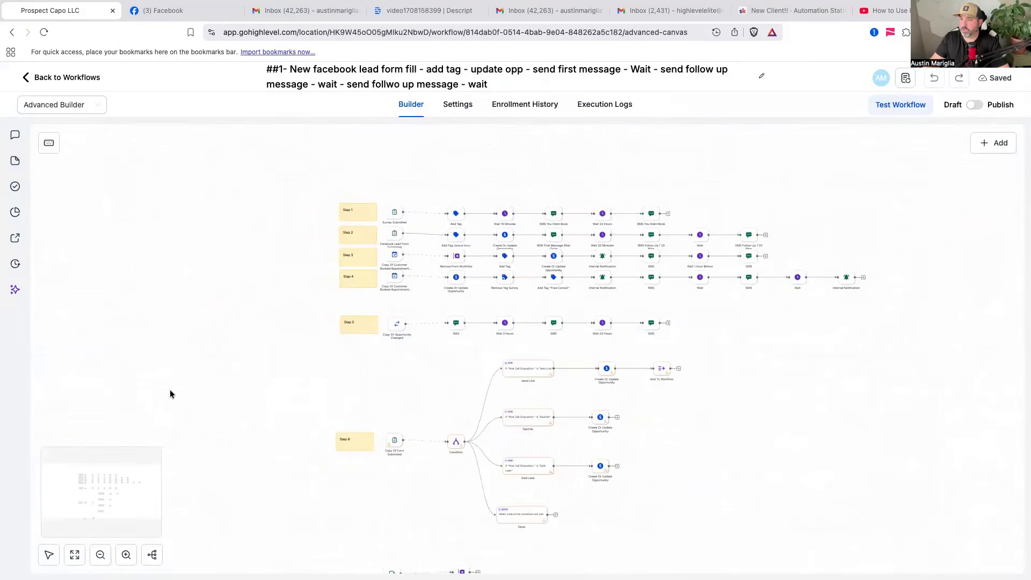
- Open the ##6 Post free consult form workflow from the recent workflows and select its trigger, condition and branch actions
left_click(14, 240)
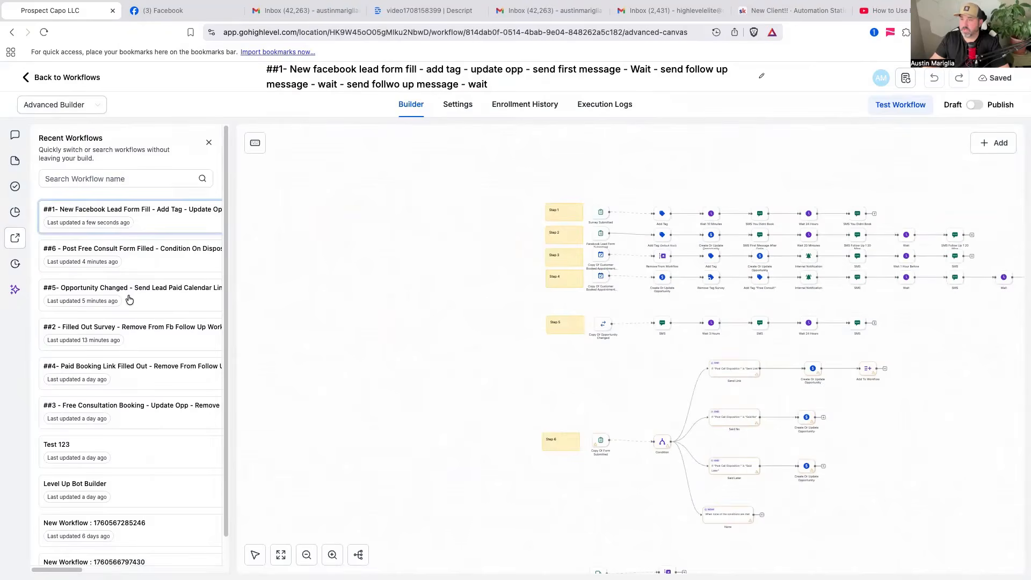
left_click(156, 263)
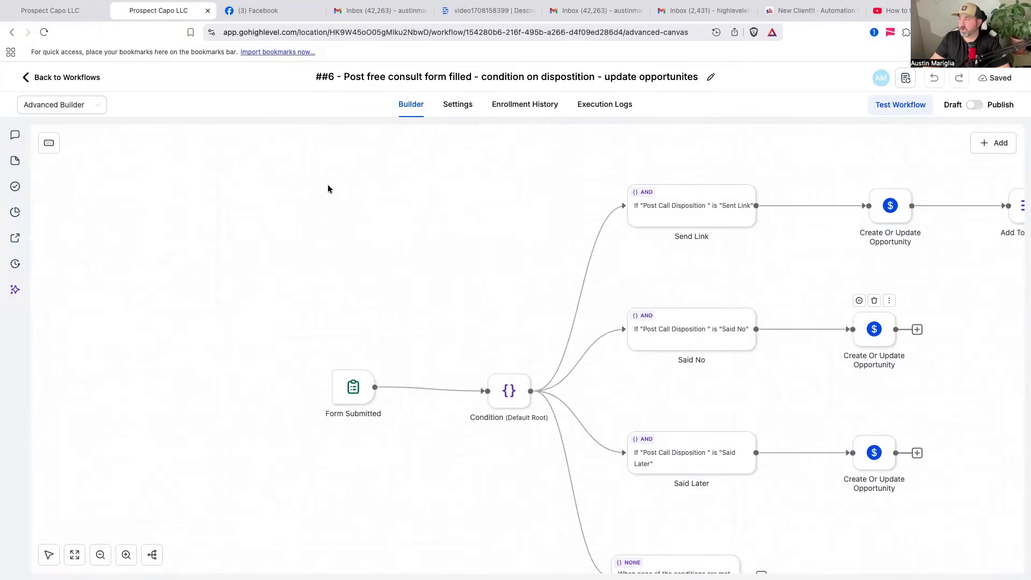
left_click_drag(328, 189, 1018, 544)
left_click(399, 270)
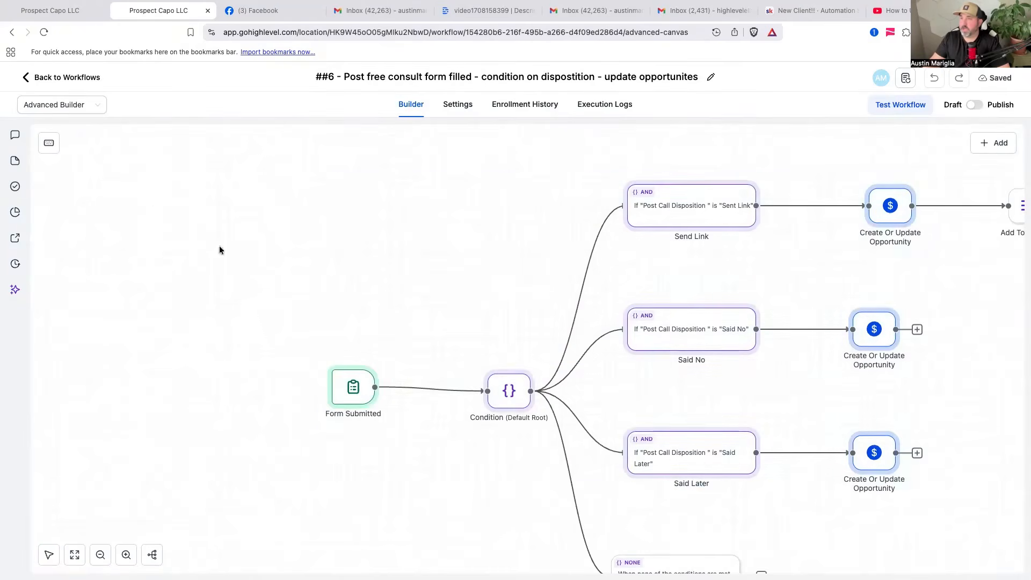
- Go back to the ##1 workflow and open the Workflow AI assistant at its message field
left_click(47, 11)
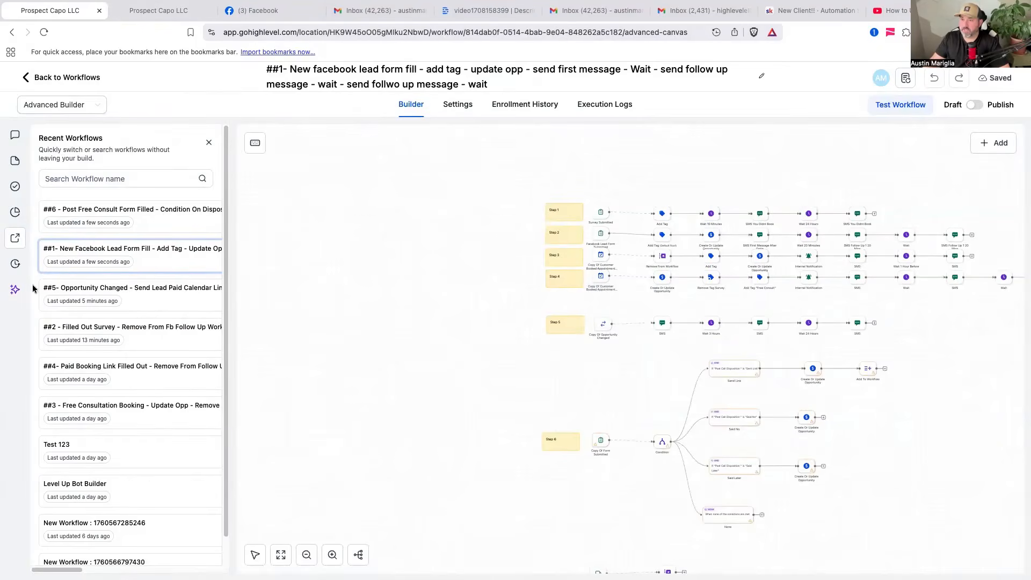
left_click(15, 289)
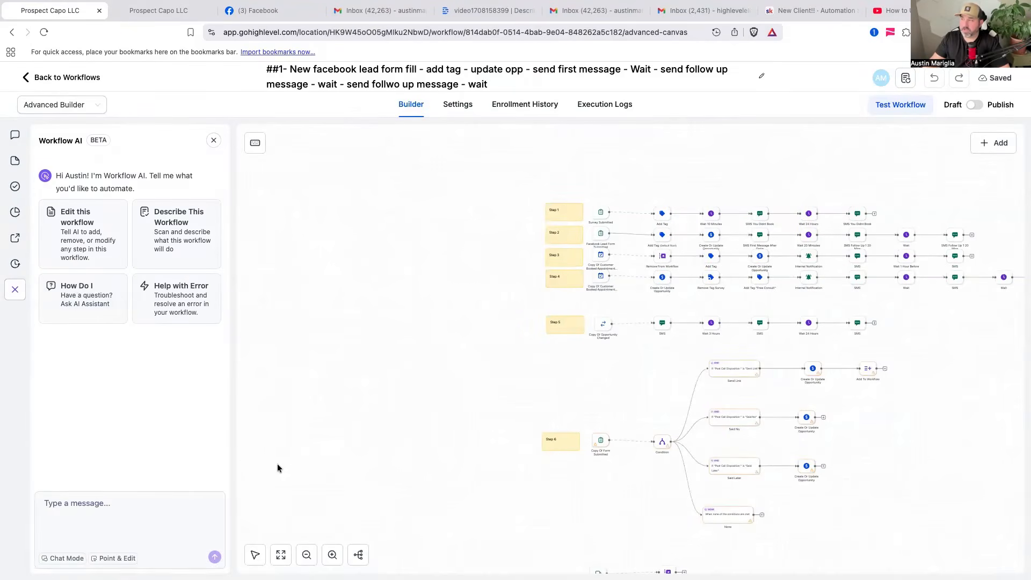
left_click(162, 518)
- Switch on the stats view to examine the statistics of the SMS actions, then switch it off and view the whole canvas
left_click(14, 214)
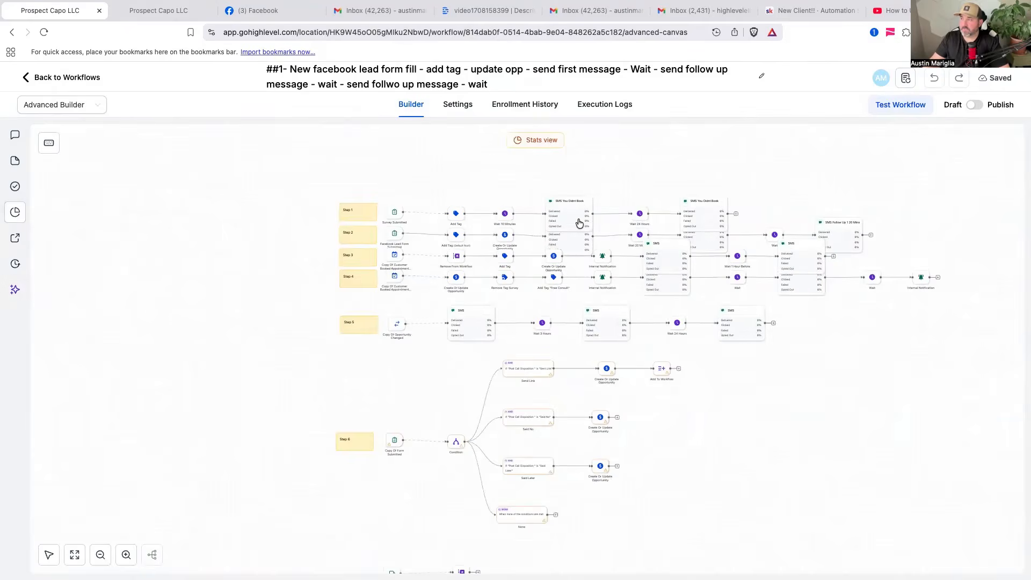
left_click(126, 555)
left_click(126, 556)
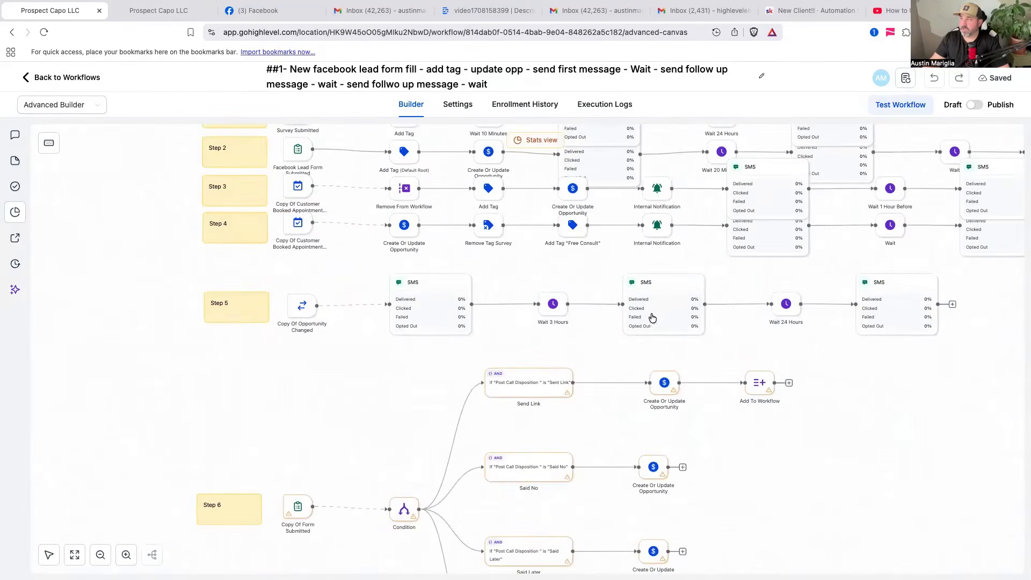
left_click(49, 555)
left_click(15, 212)
left_click_drag(173, 295, 124, 346)
left_click(99, 559)
left_click(99, 559)
left_click(100, 558)
left_click_drag(187, 454, 203, 368)
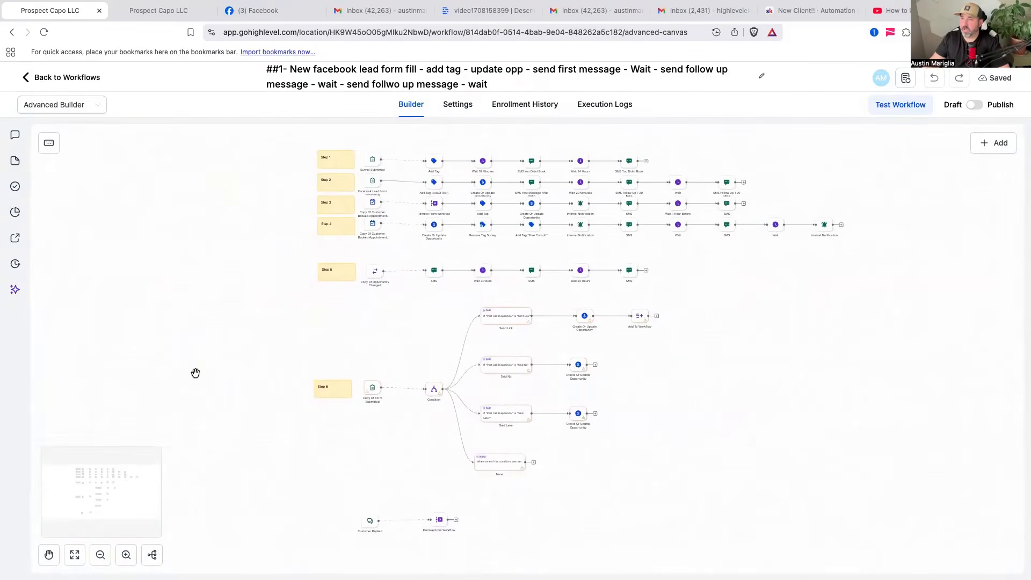
- Return to the workflow list and open the ##1 New facebook lead form fill workflow once more
left_click(71, 78)
scroll(206, 296, "down", 3)
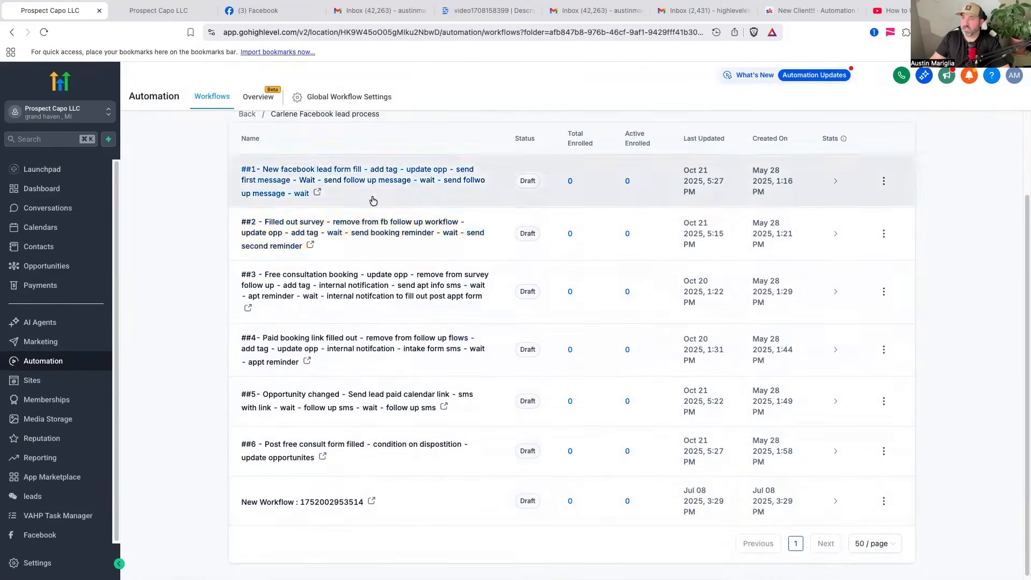
left_click(373, 198)
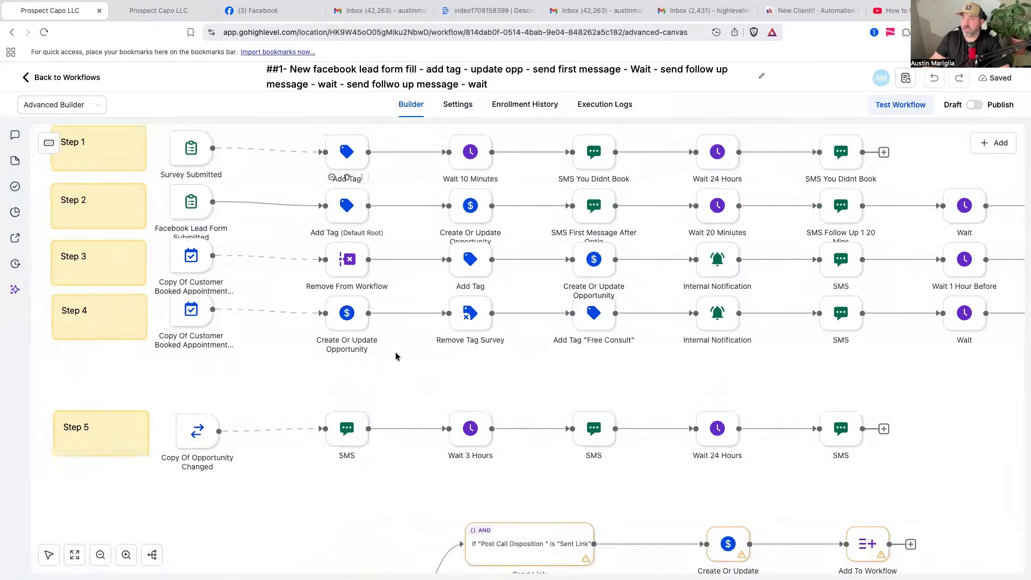
- Examine the consolidated canvas from the Step 1 sequence down to the Customer Replied sequence
left_click(99, 558)
left_click(99, 557)
left_click(100, 557)
left_click_drag(180, 398, 142, 318)
left_click(49, 554)
left_click_drag(250, 460, 183, 388)
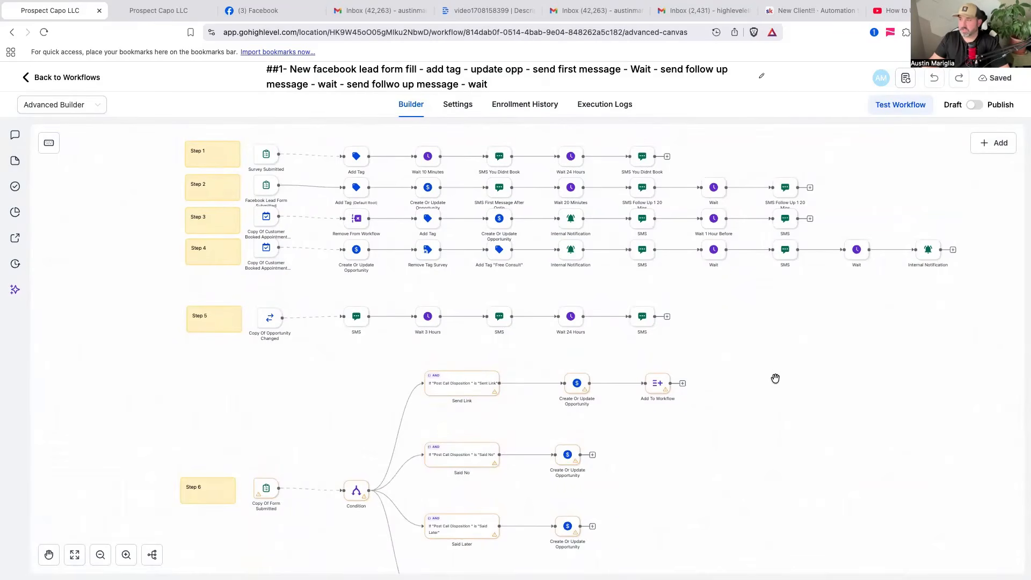
scroll(282, 421, "down", 5)
left_click_drag(281, 422, 306, 370)
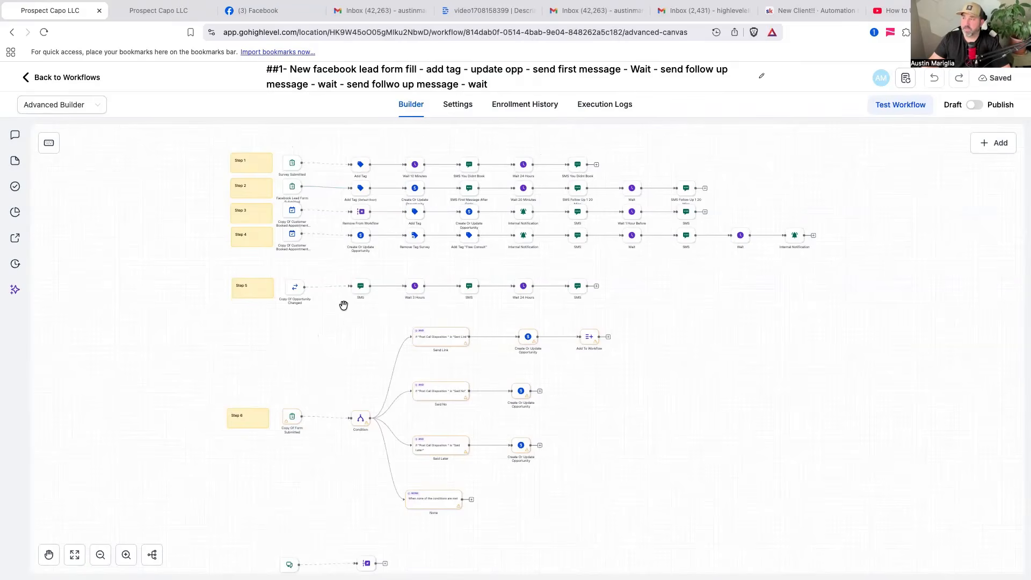
scroll(343, 332, "down", 2)
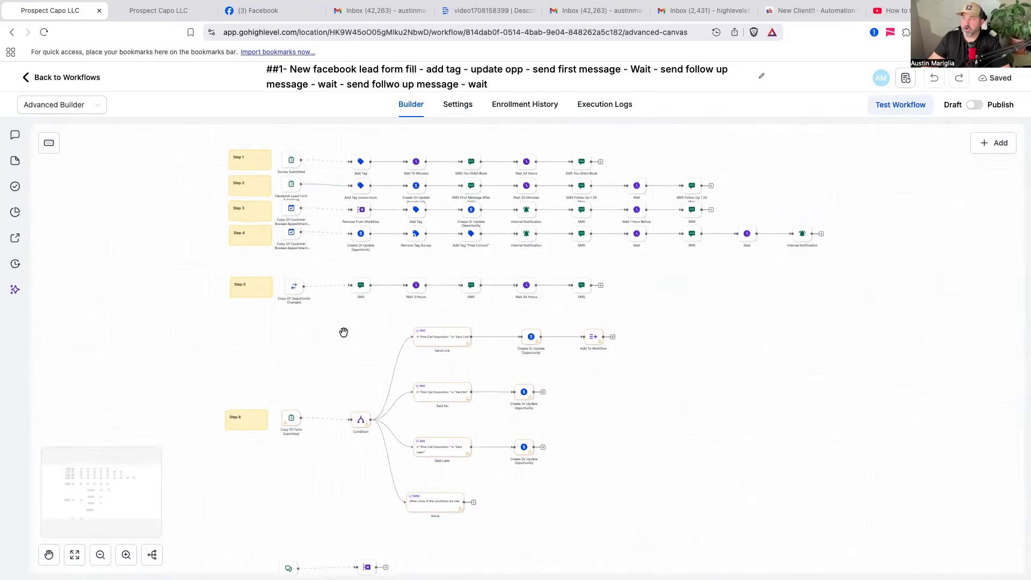
scroll(343, 332, "down", 1)
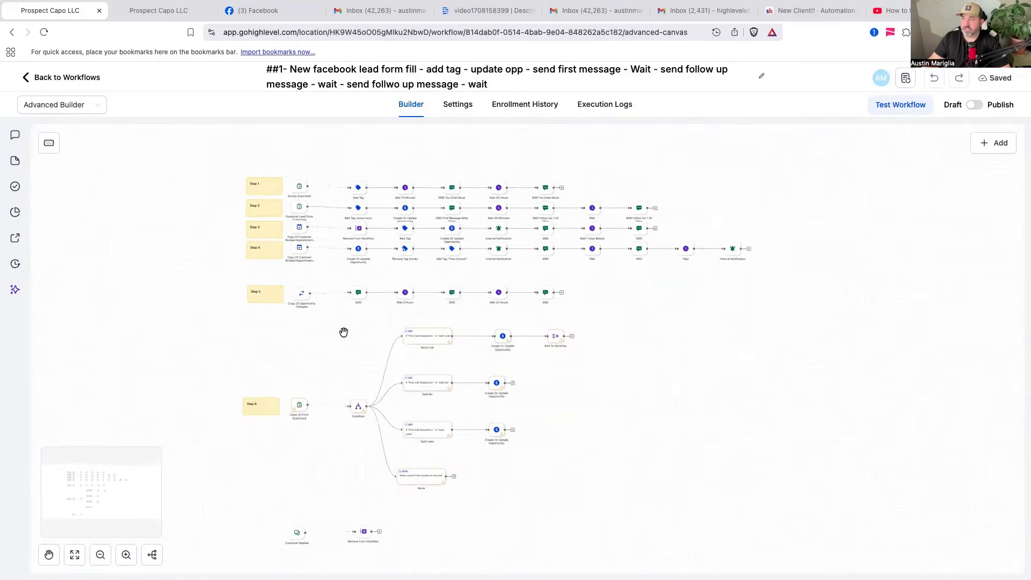
scroll(367, 362, "up", 2)
left_click_drag(367, 361, 377, 345)
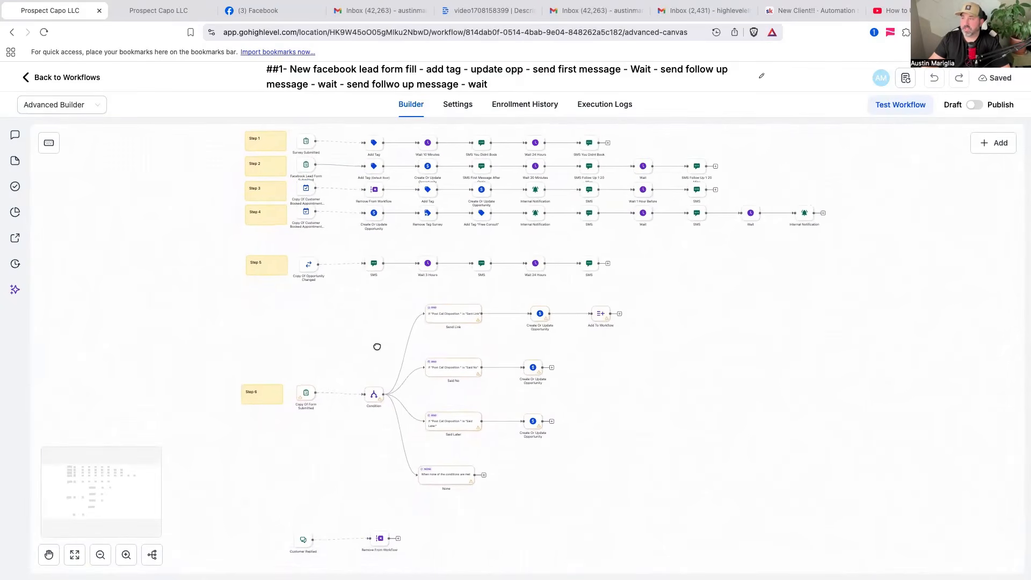